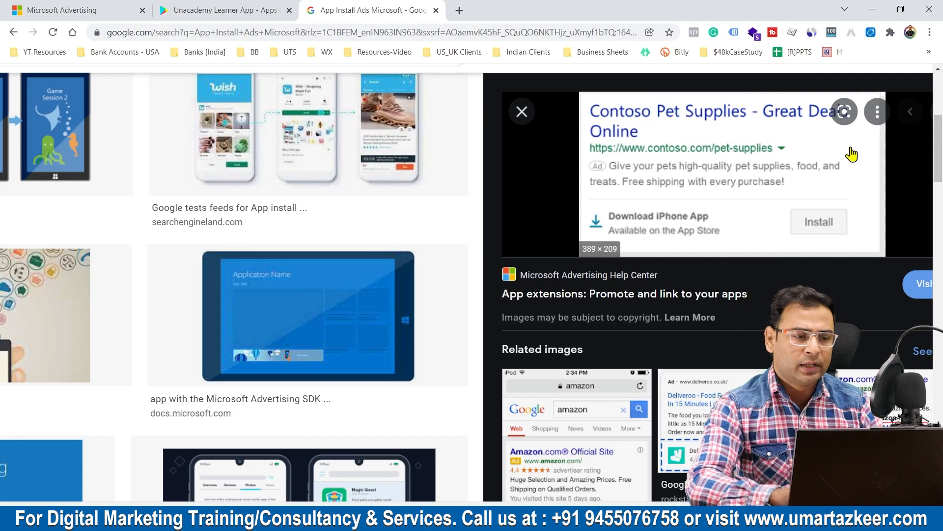
- Examine the Unacademy Learner App's Google Play listing and the example Microsoft app install ad
click(71, 9)
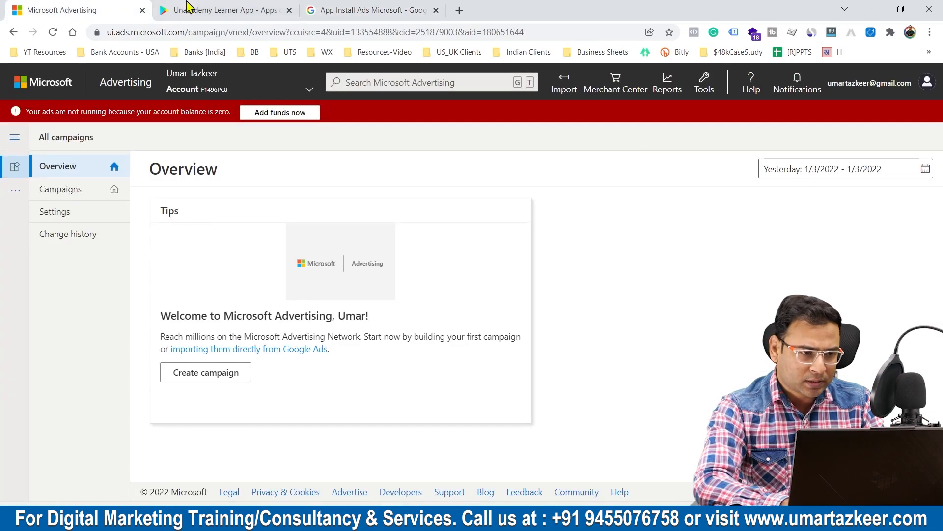
click(196, 9)
scroll(488, 267, down, 4)
scroll(488, 267, up, 4)
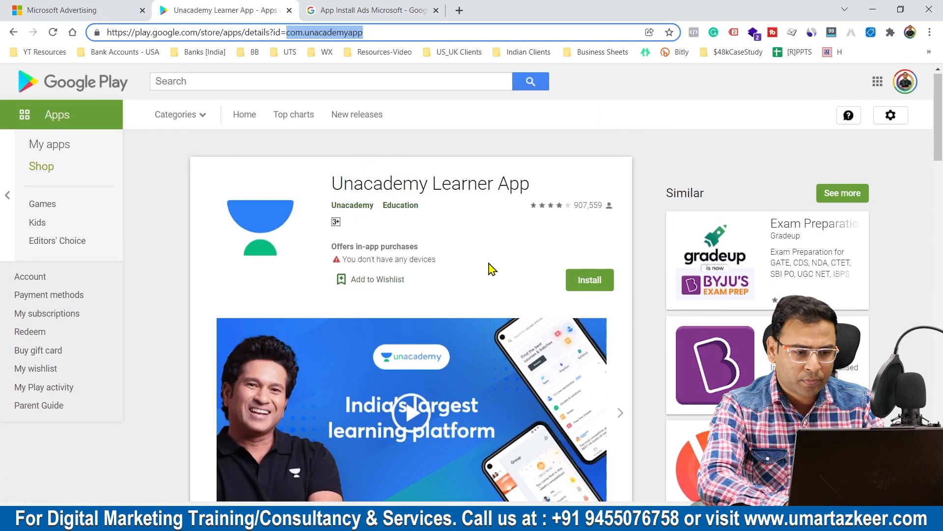
drag(330, 189, 519, 174)
click(518, 174)
scroll(459, 253, down, 10)
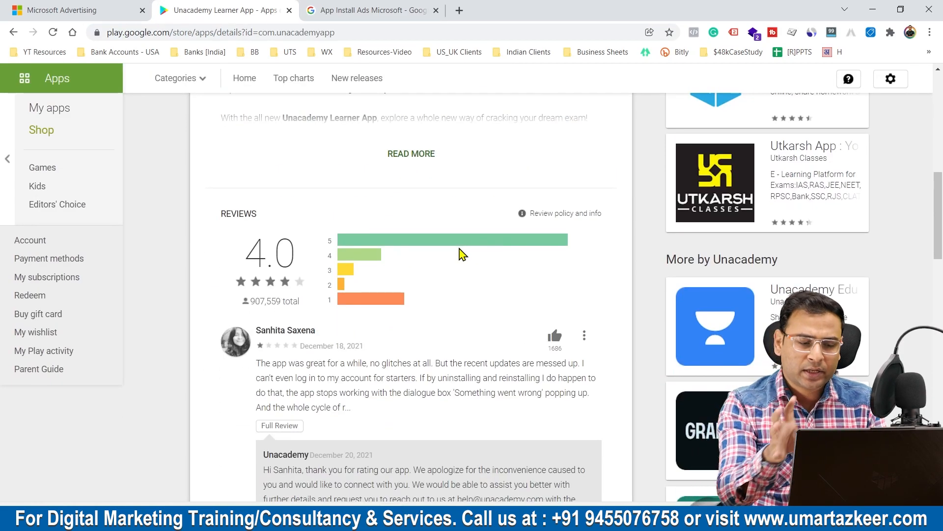
scroll(460, 251, up, 10)
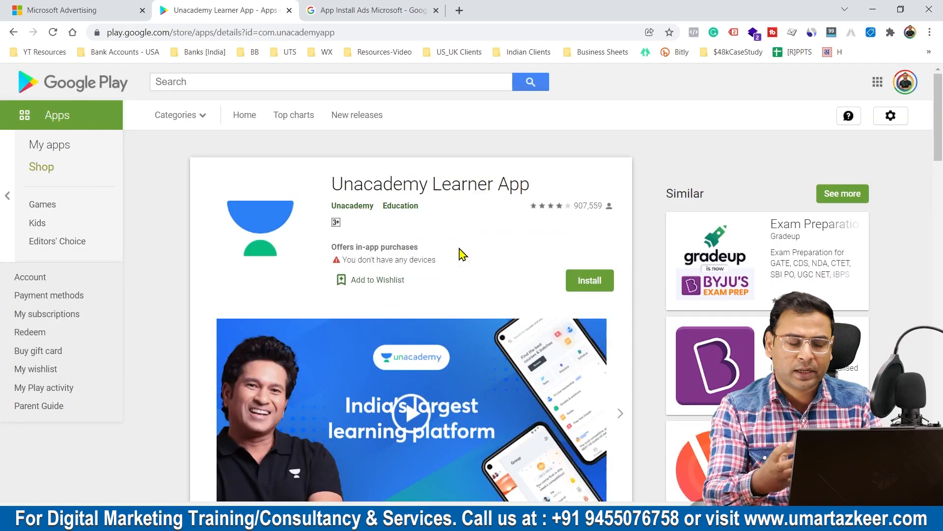
click(370, 10)
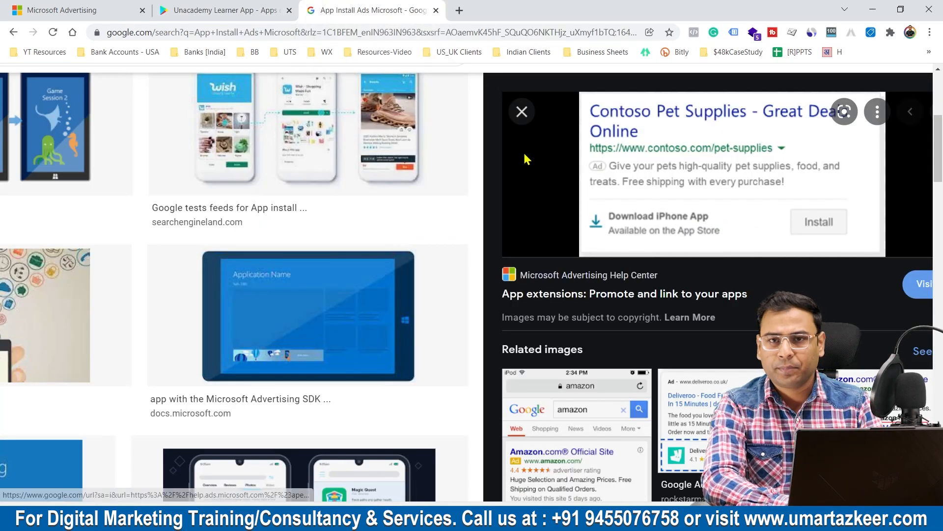
click(125, 9)
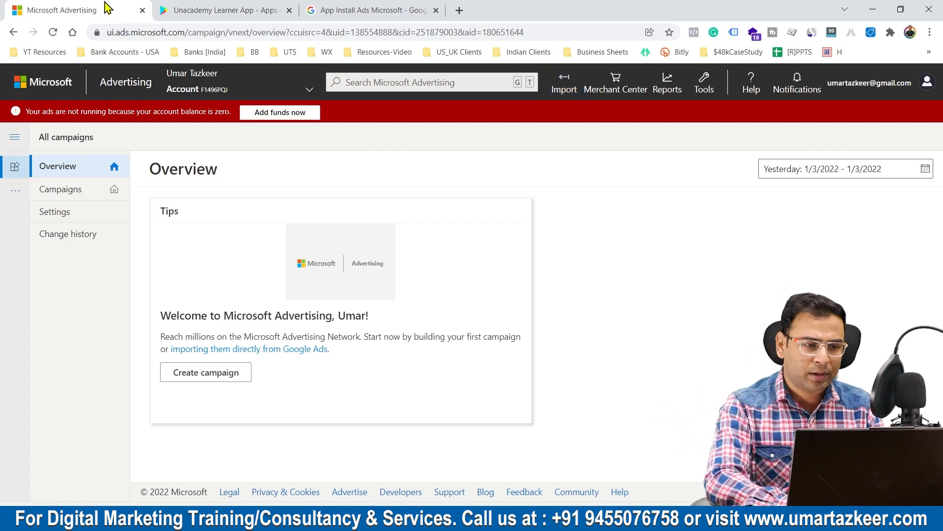
click(201, 10)
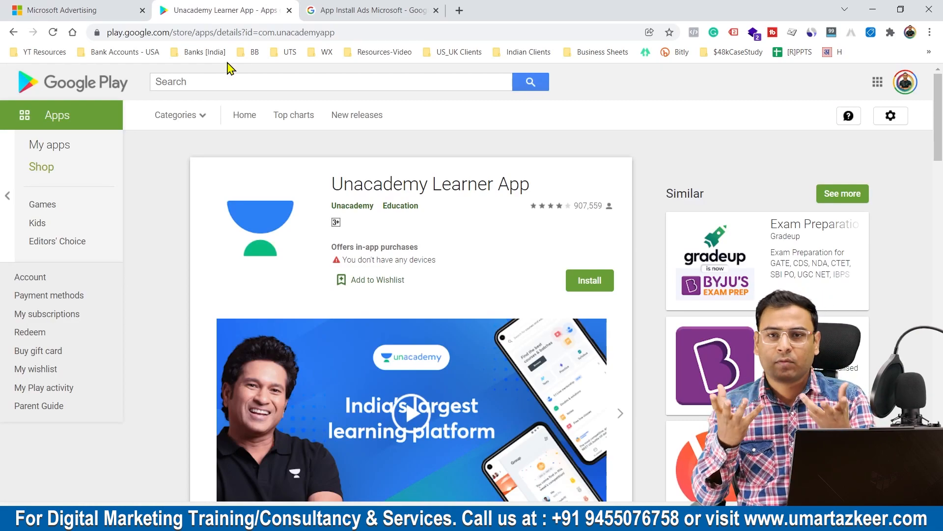
- Go to the conversion goals in Microsoft Advertising and start creating a new conversion goal
click(115, 6)
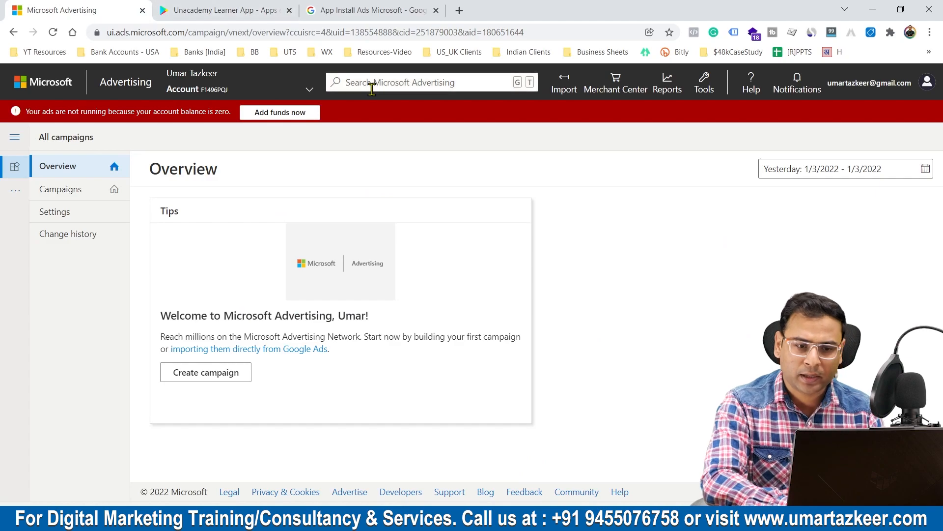
click(696, 92)
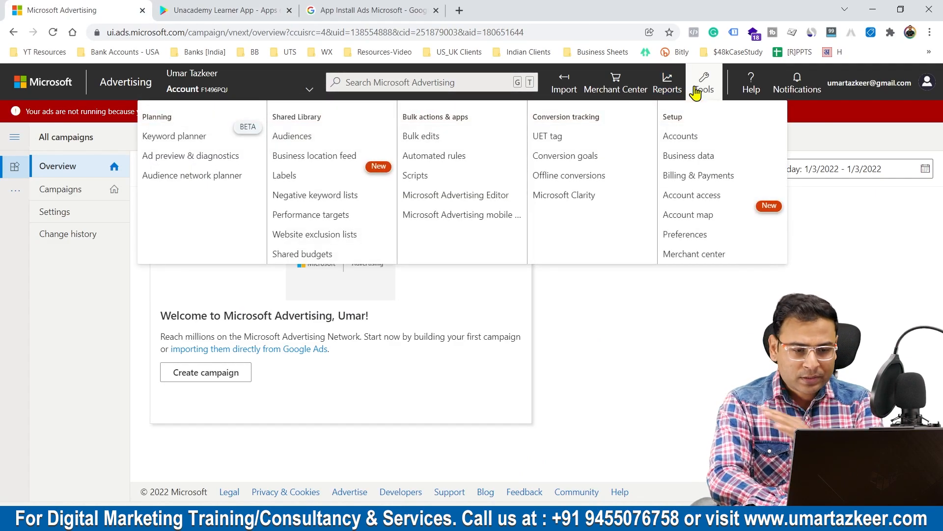
click(569, 157)
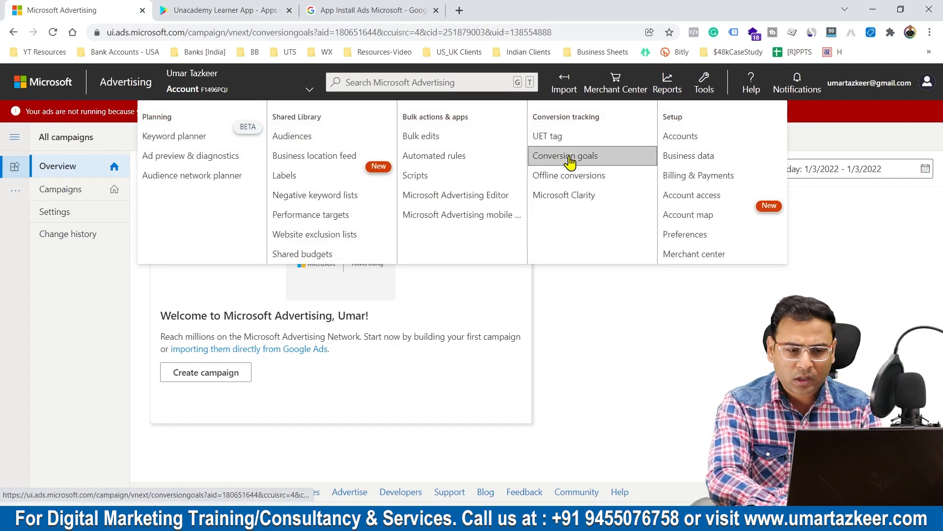
scroll(179, 263, down, 4)
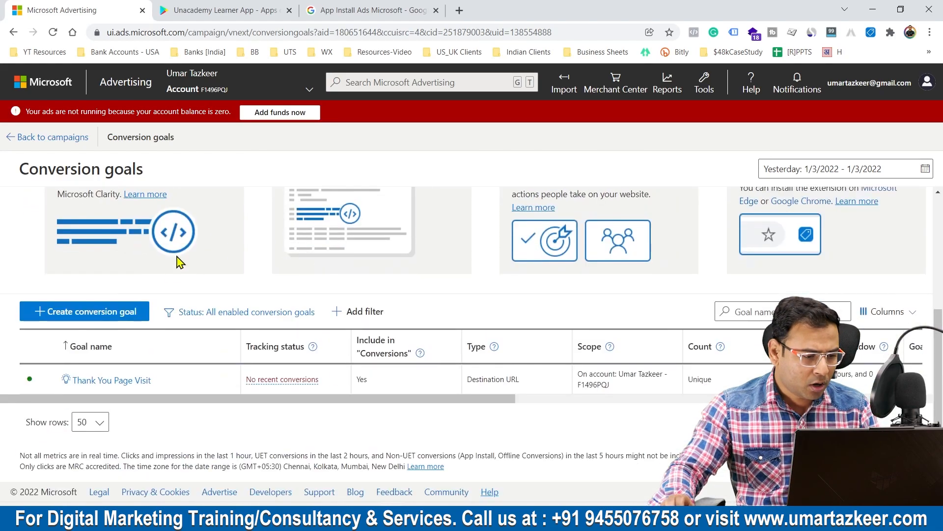
click(69, 311)
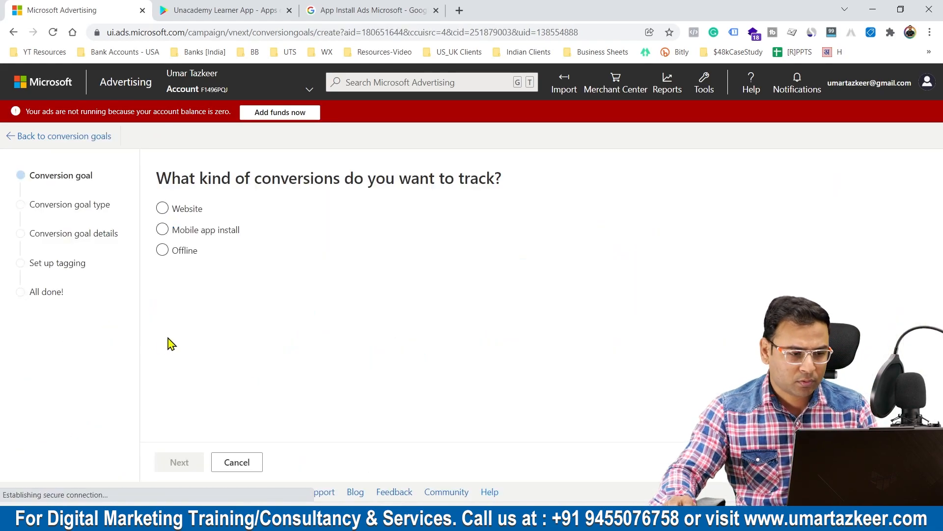
- Choose mobile app install as the kind of conversion to track and continue to the goal type
click(163, 209)
click(187, 231)
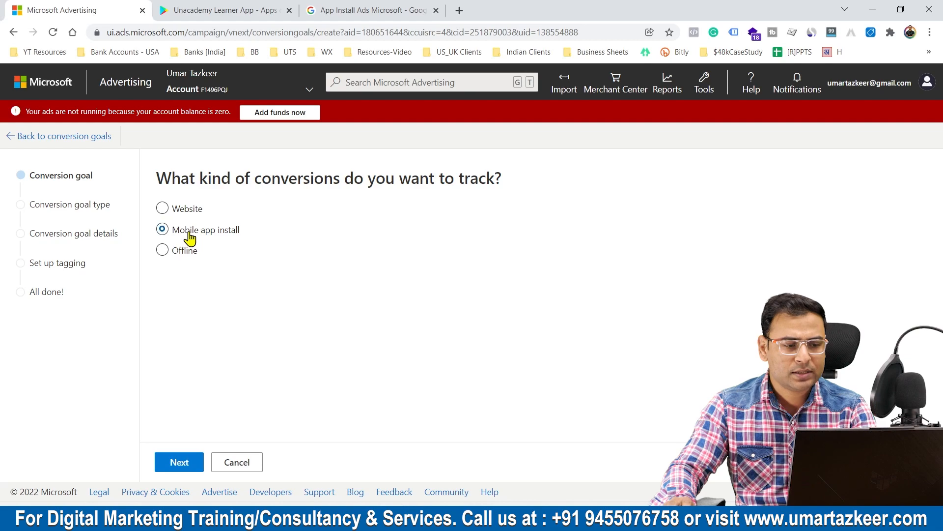
click(176, 462)
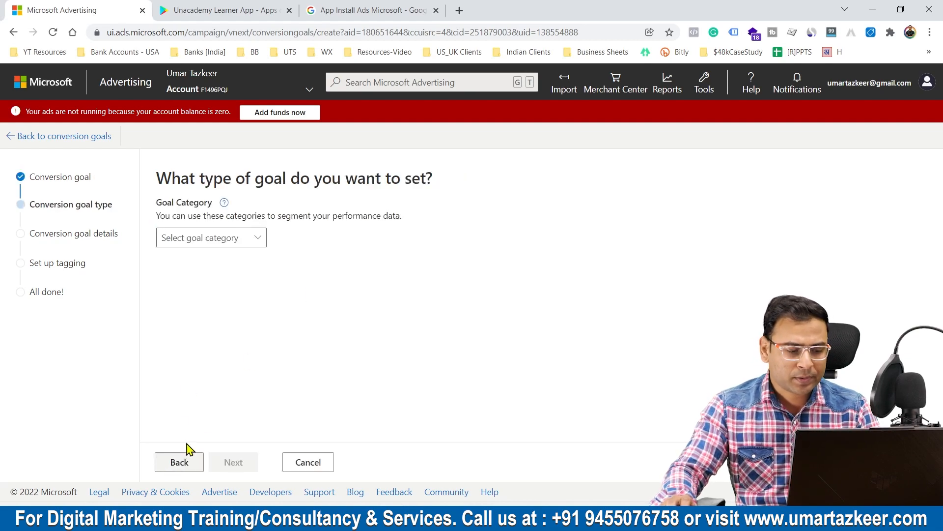
- Set the goal category to Download with the Mobile app install goal type and continue to the goal details
click(199, 239)
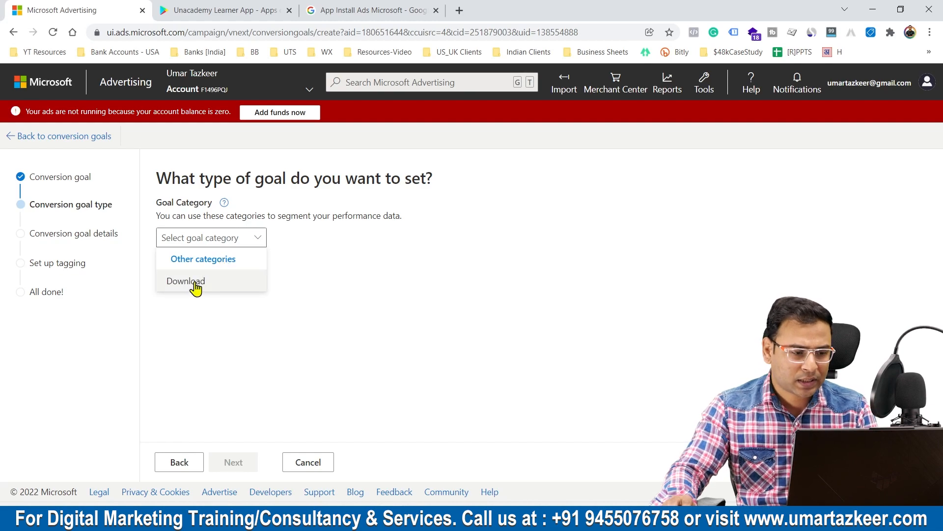
mouse_move(193, 287)
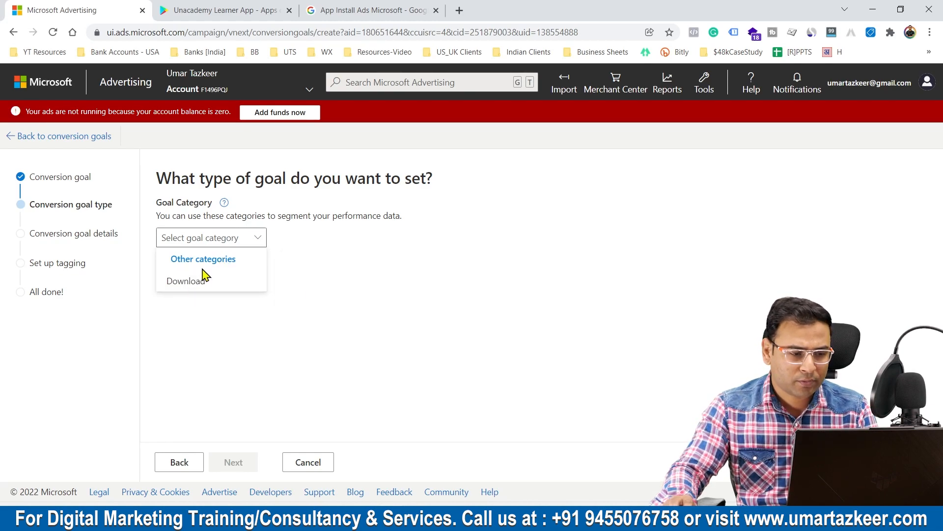
click(195, 279)
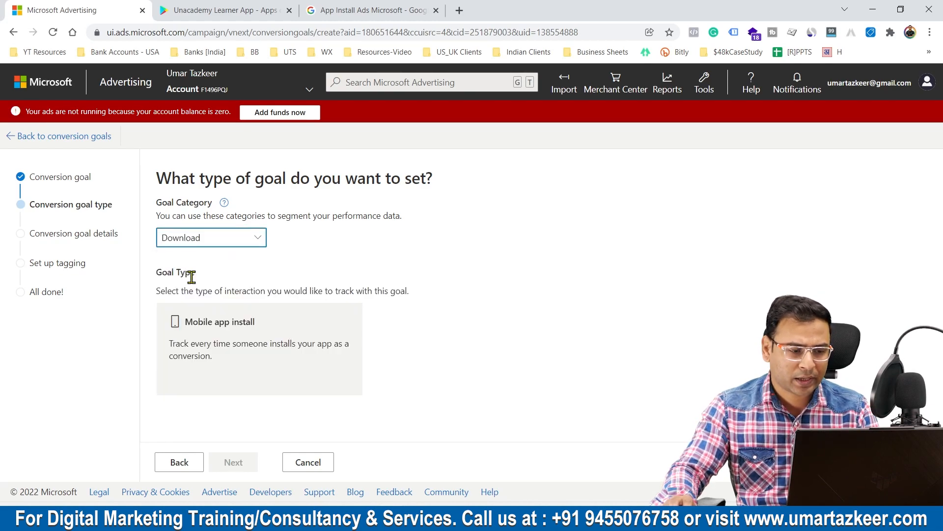
click(223, 340)
click(236, 464)
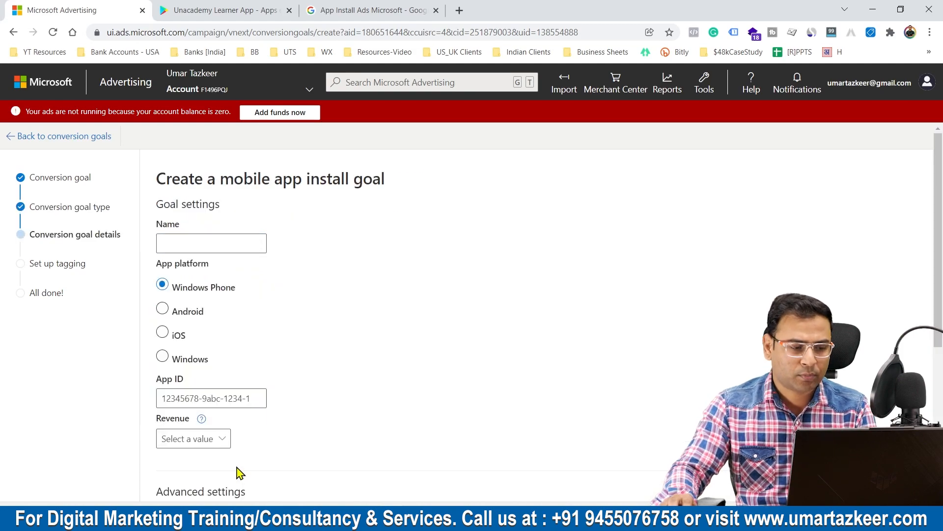
- Name the mobile app install goal "App Download" and choose Android as its app platform
click(193, 246)
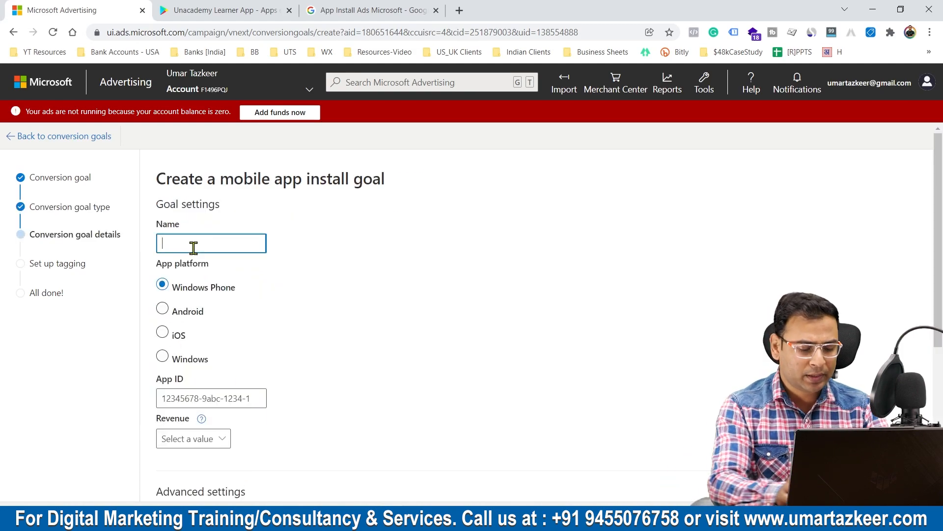
text(D)
key(BackSpace)
text(Ap)
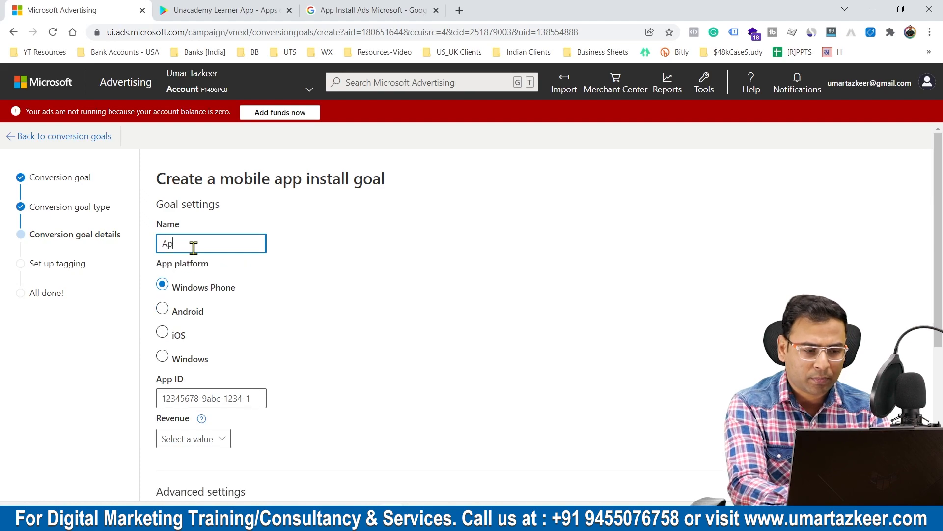
text(p Download)
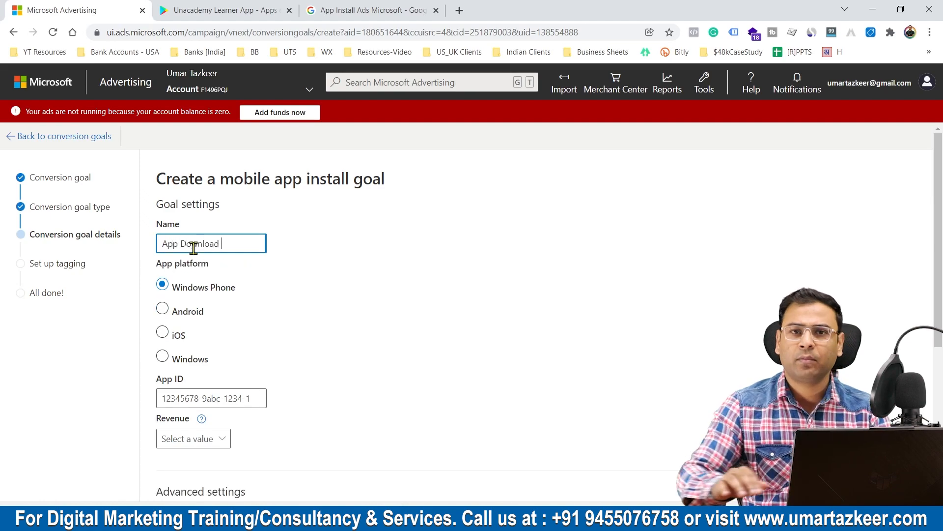
click(464, 302)
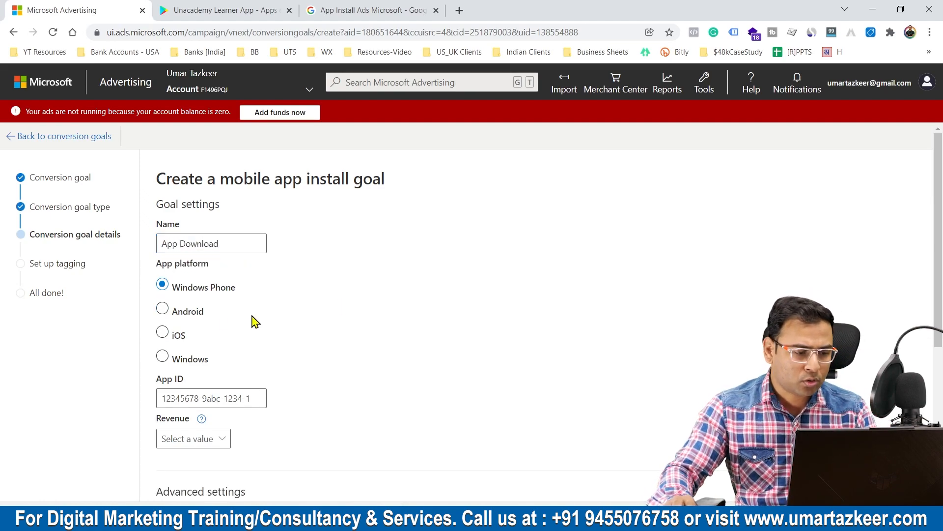
click(173, 314)
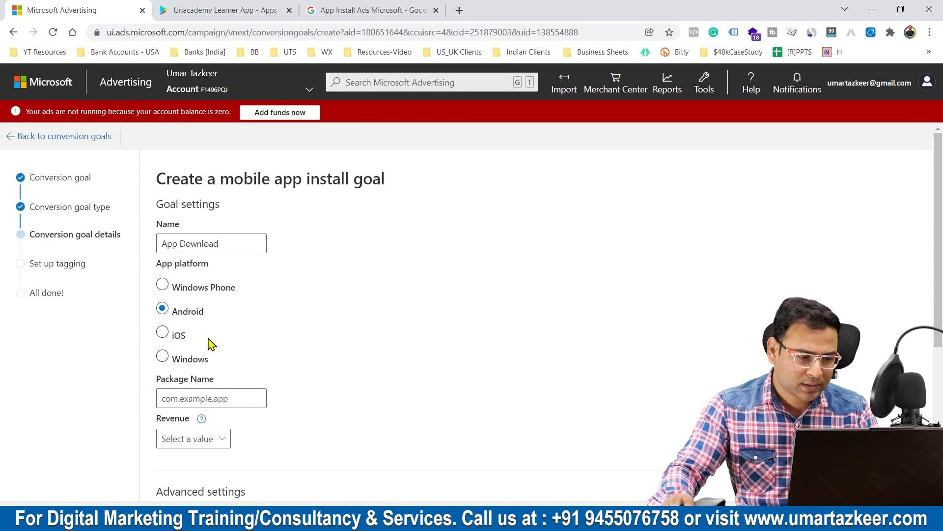
click(355, 10)
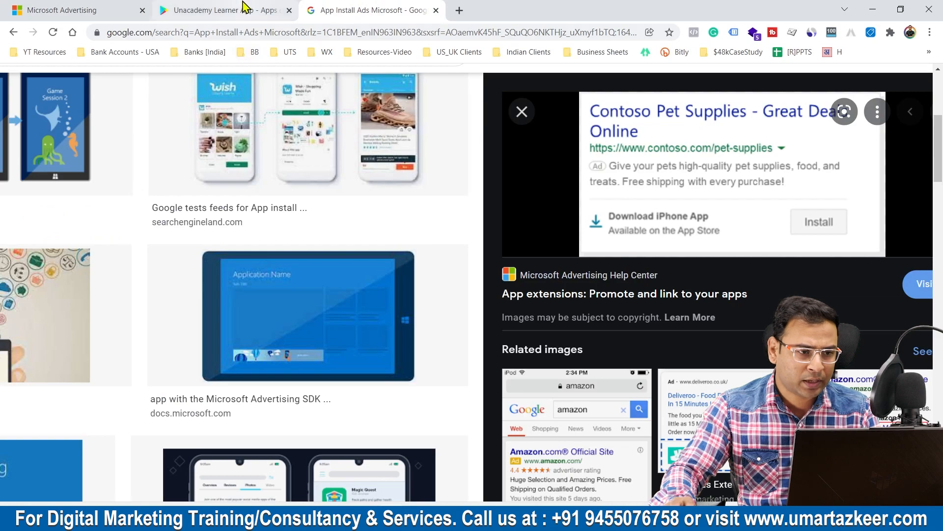
click(261, 11)
click(78, 10)
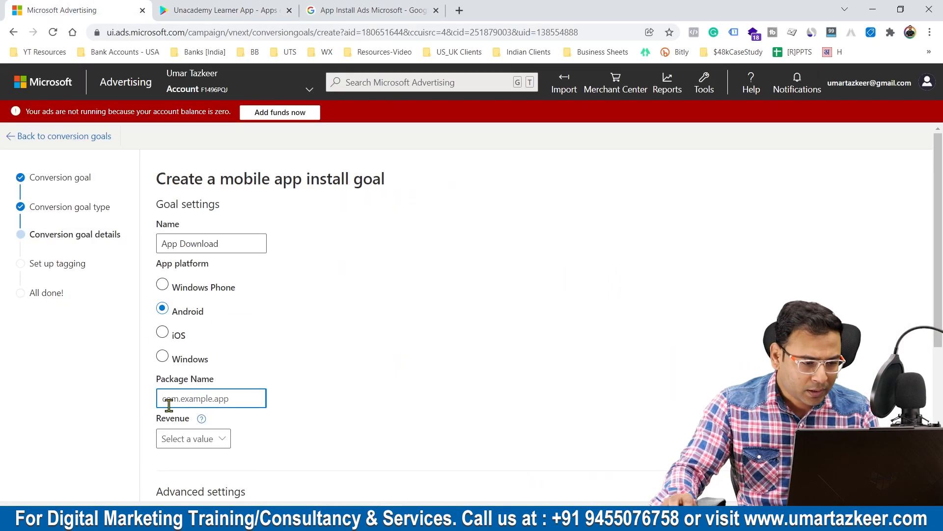
click(206, 401)
click(336, 413)
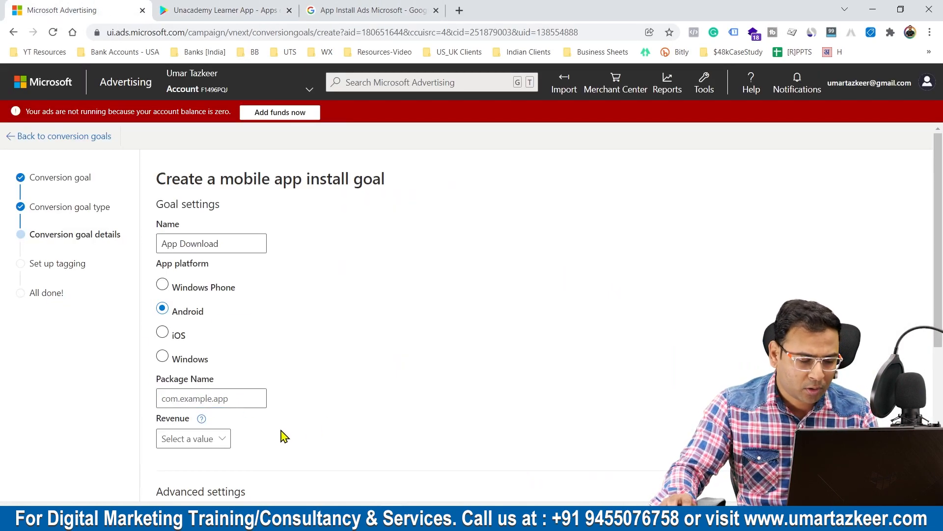
click(189, 396)
click(314, 417)
- Copy the app ID com.unacademyapp from the Google Play page address and enter it as the goal's package name
click(222, 399)
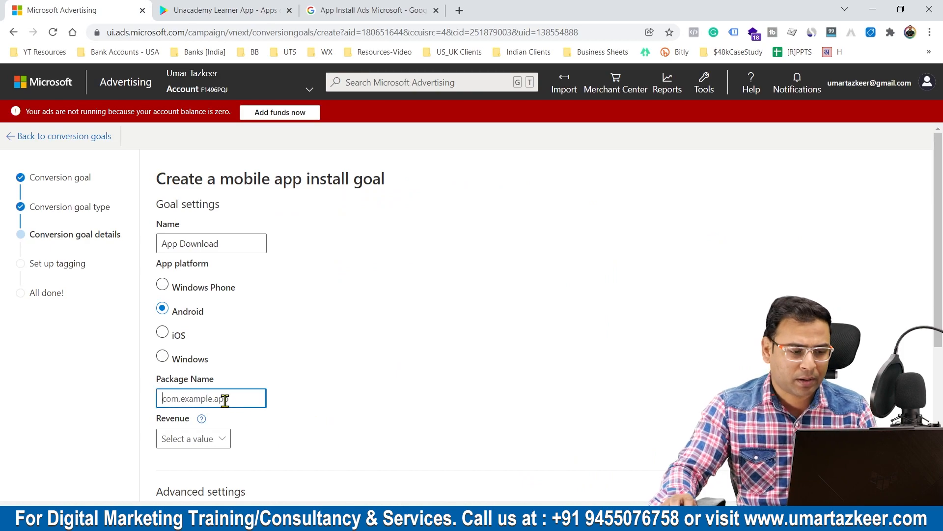
click(385, 8)
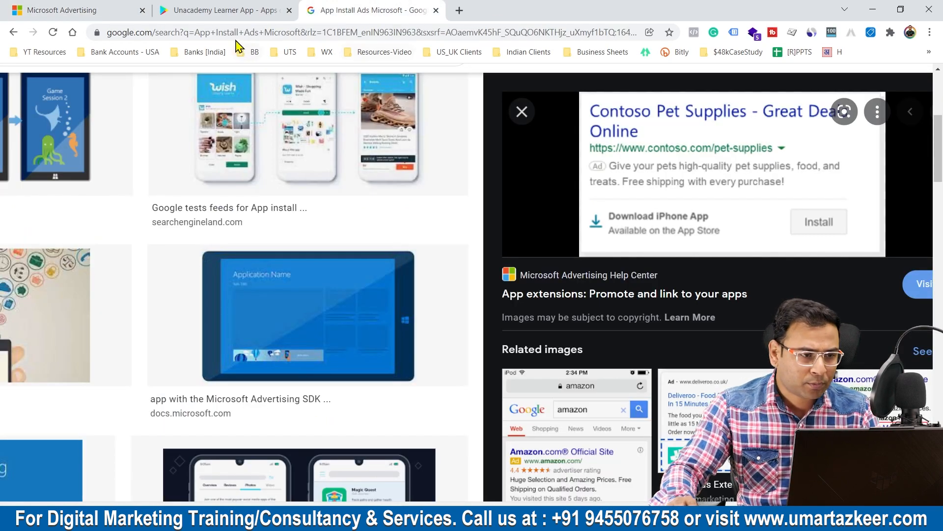
click(248, 11)
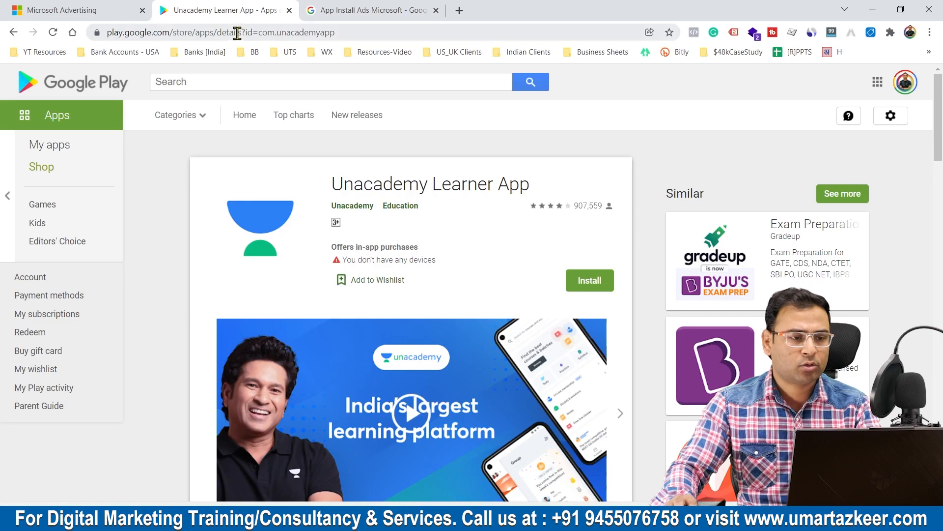
drag(259, 32, 449, 38)
key(ctrl+c)
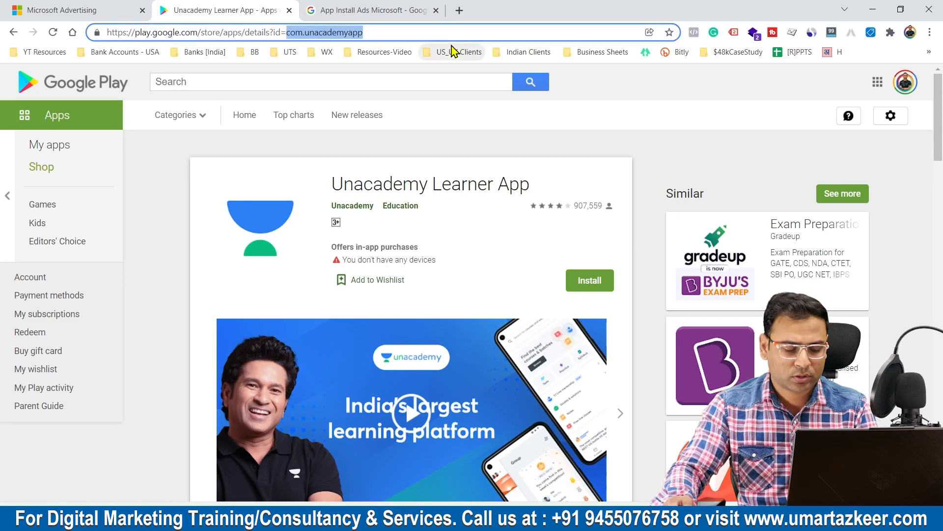
click(127, 6)
key(ctrl+v)
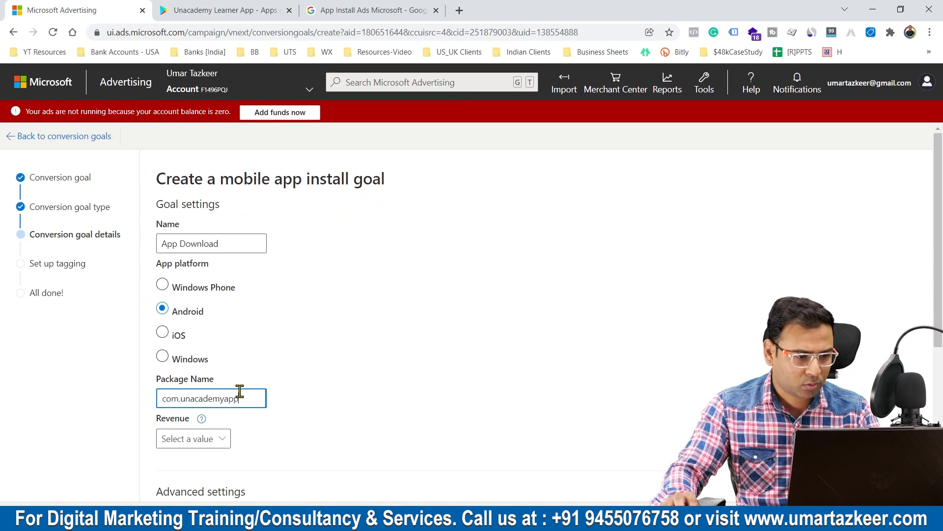
click(352, 406)
- Set the goal's revenue to "Don't assign a value" and save the goal with its default advanced settings
scroll(343, 388, down, 4)
click(175, 259)
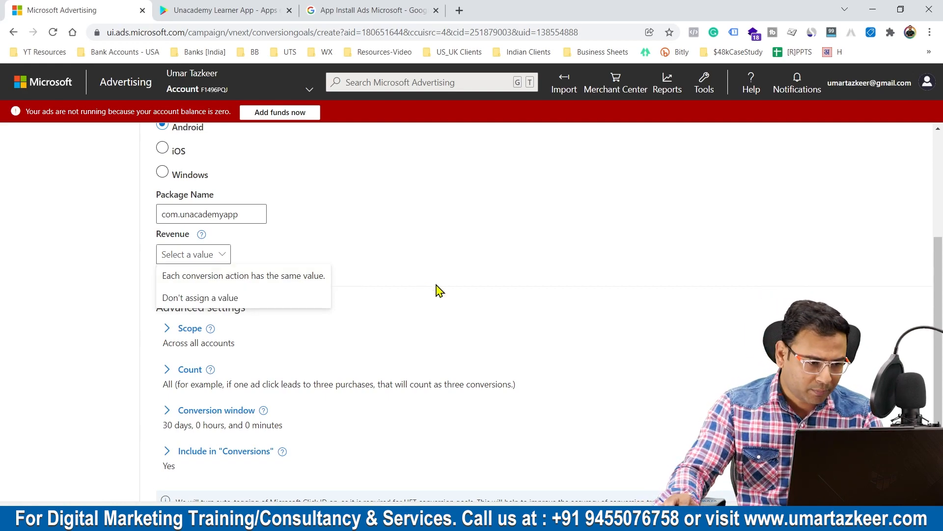
click(230, 298)
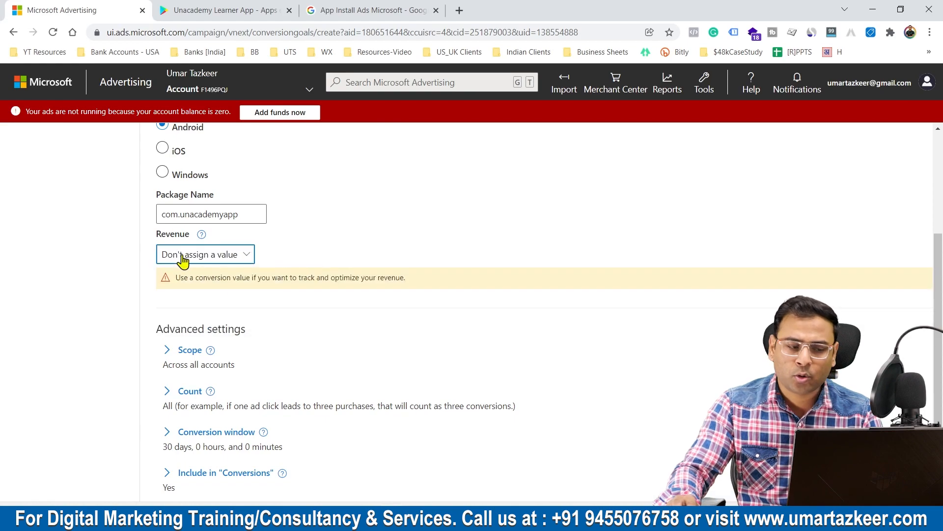
scroll(452, 284, down, 2)
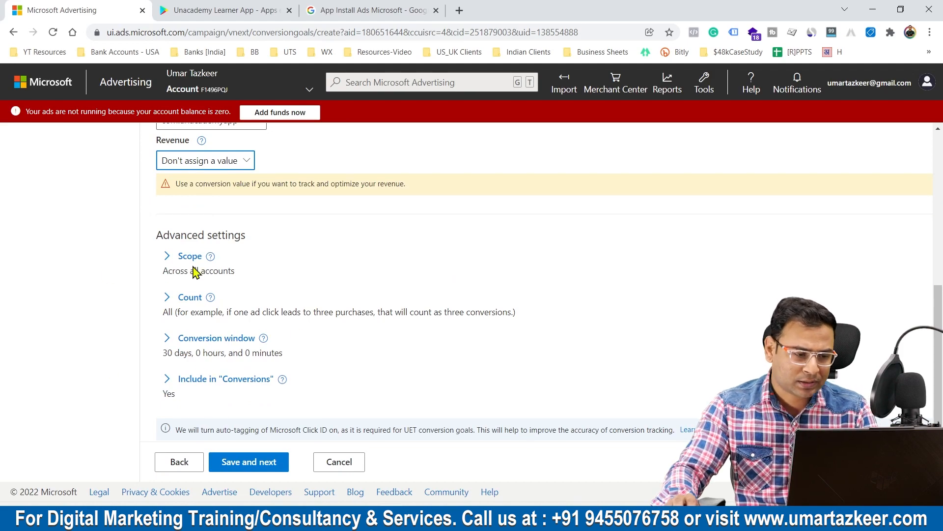
click(255, 464)
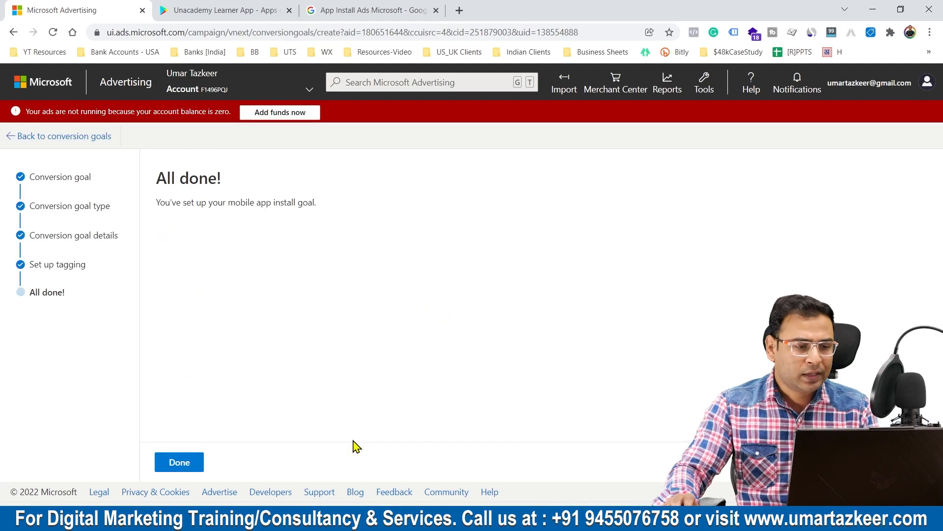
- Finish the mobile app install goal setup, find App Download in the conversion goals list, and dismiss the notification
drag(166, 202, 307, 203)
click(376, 220)
click(184, 462)
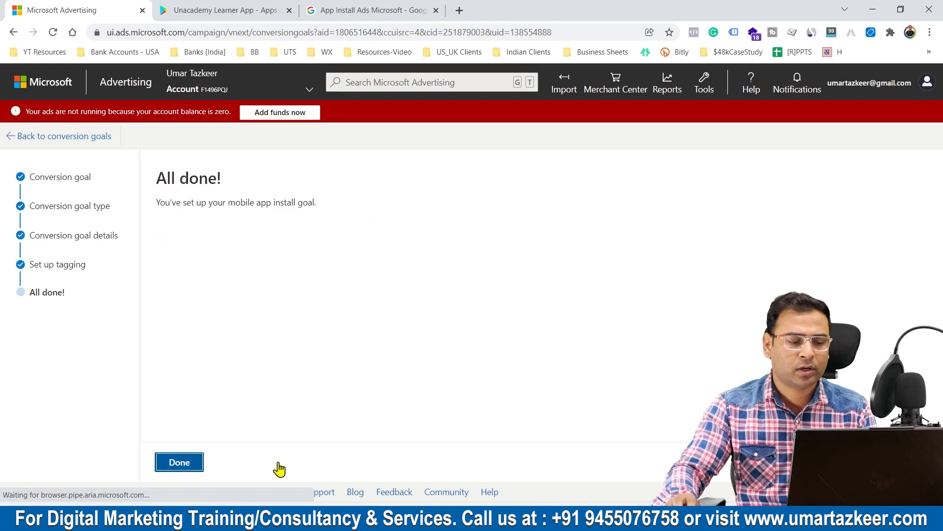
scroll(482, 367, down, 5)
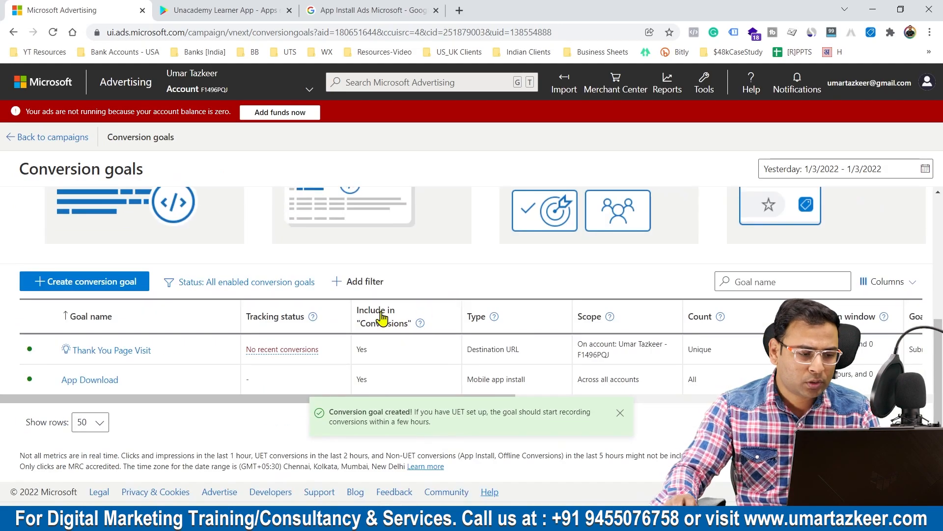
mouse_move(108, 399)
mouse_down()
mouse_move(215, 414)
mouse_move(109, 400)
mouse_up()
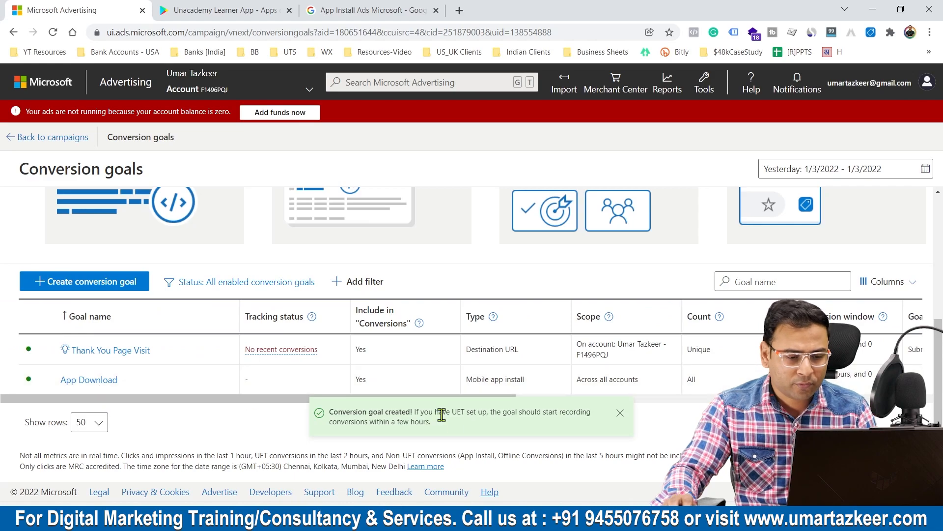
click(620, 413)
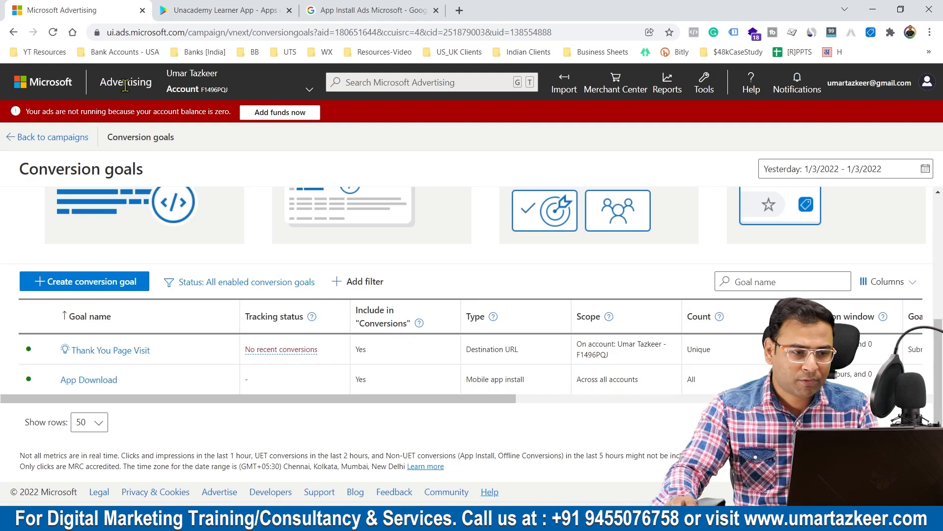
- Return to the campaigns overview and start a new campaign with the App installs goal and Search ads as its ad type
click(186, 85)
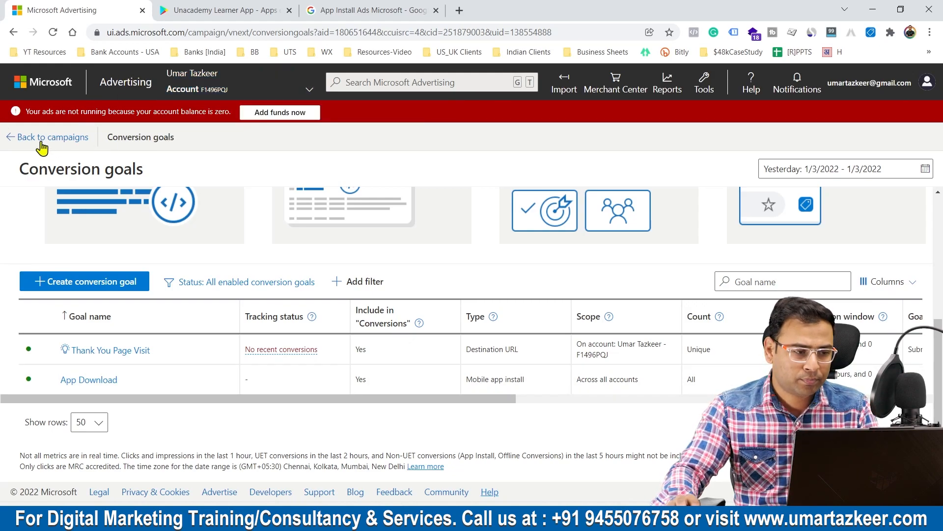
click(64, 137)
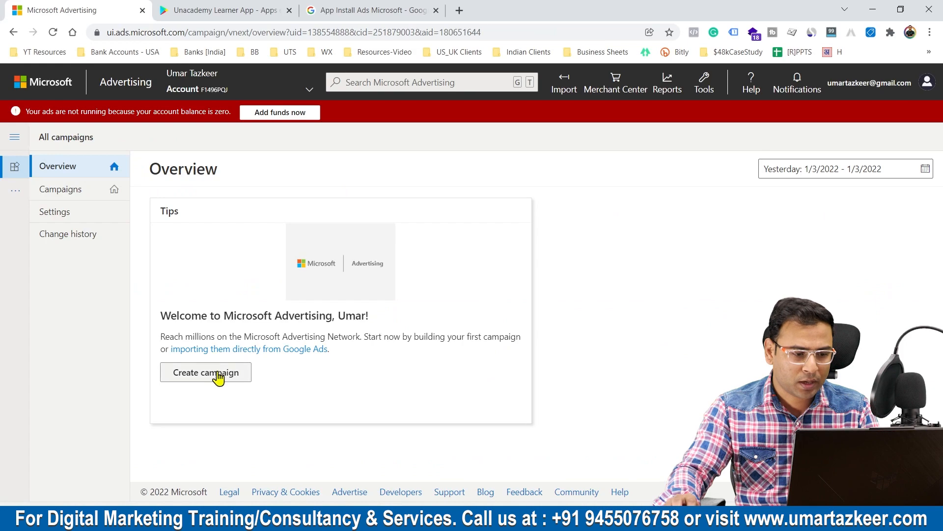
click(215, 374)
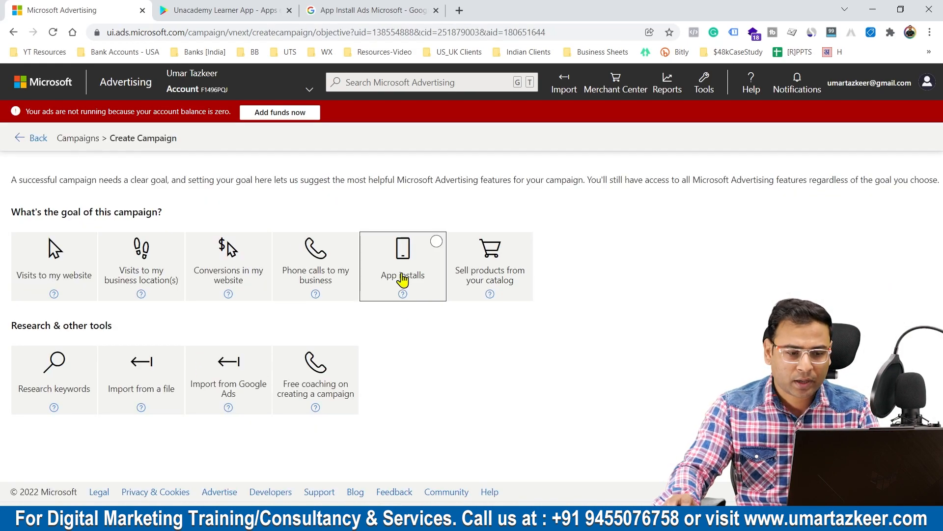
click(401, 263)
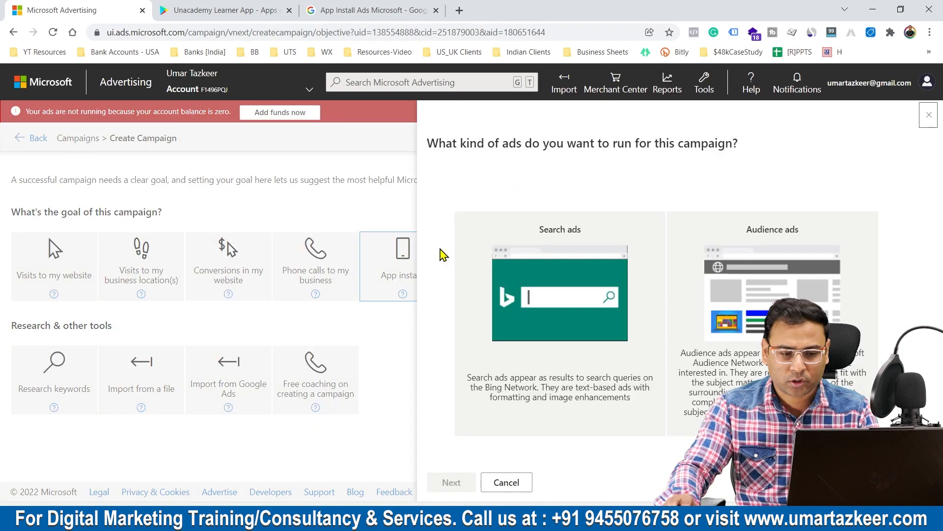
click(544, 238)
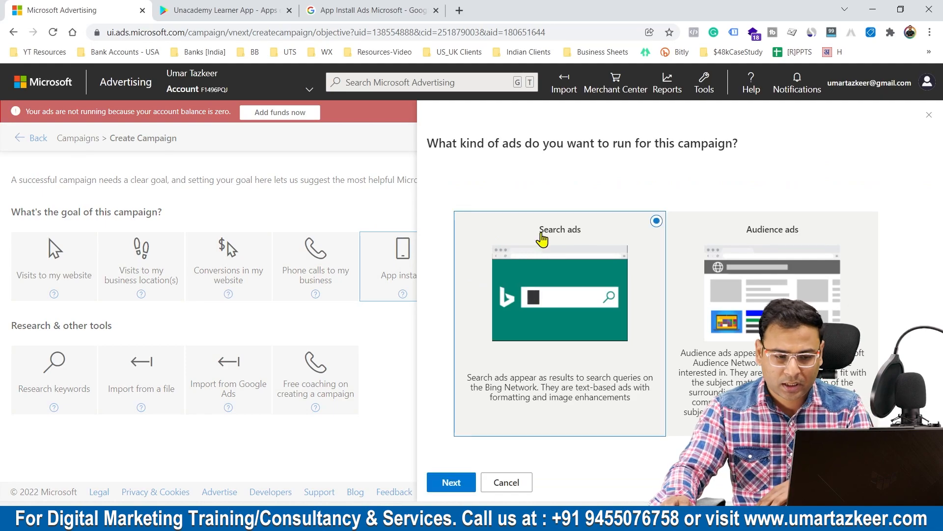
click(388, 10)
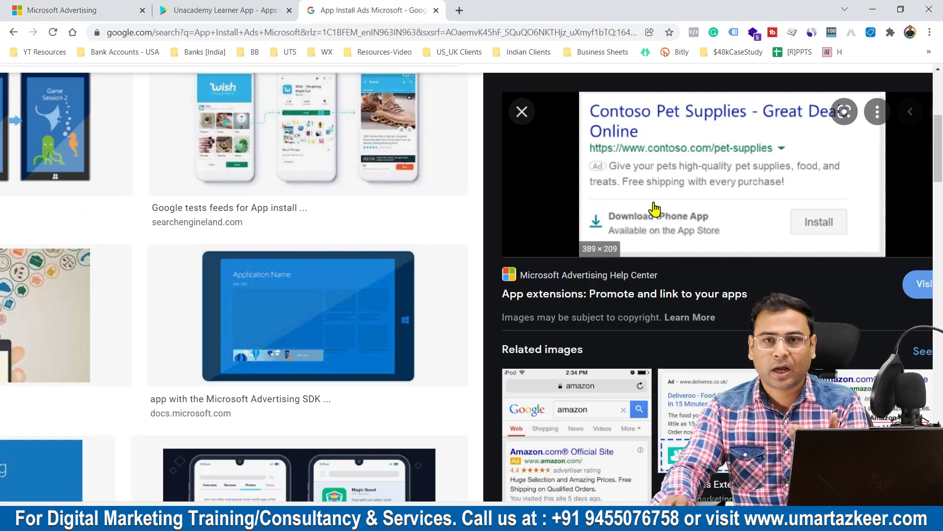
click(66, 8)
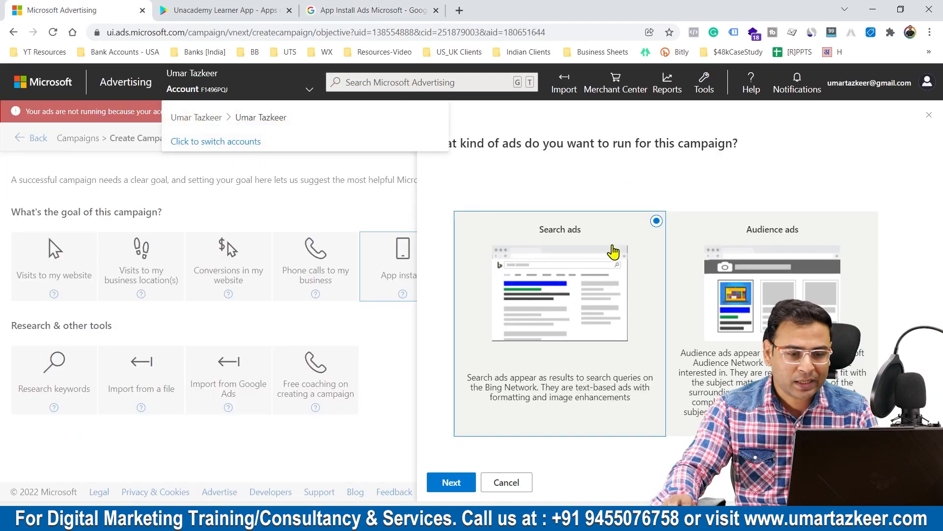
click(443, 482)
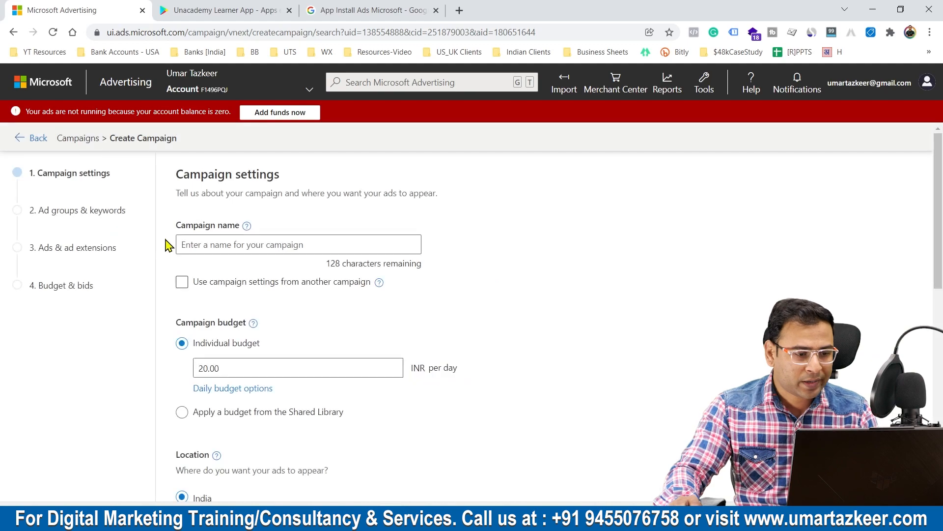
- Name the new campaign "Demo_AppInstall_UA"
click(238, 245)
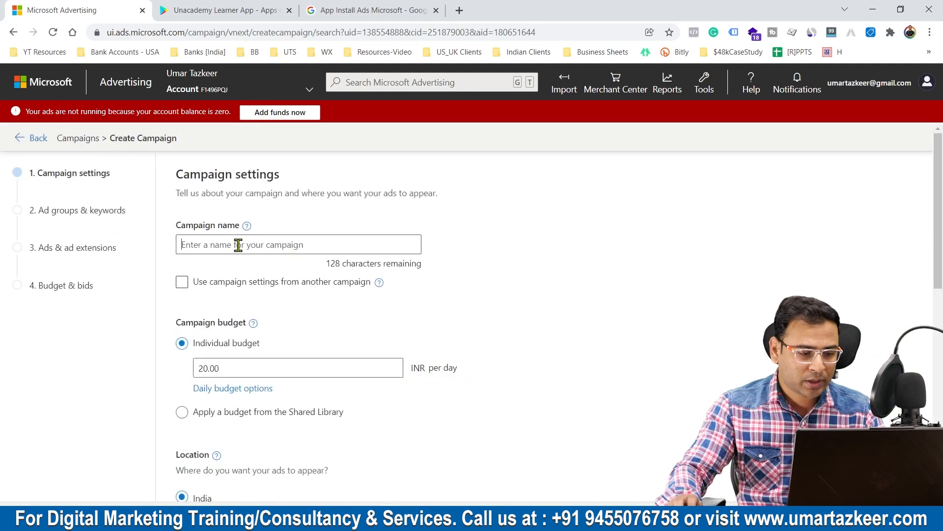
text(Demo_App)
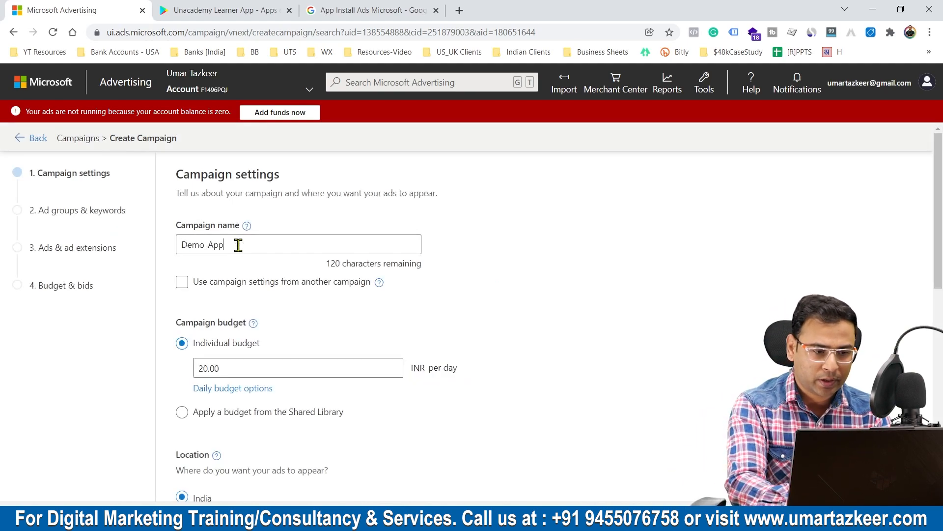
text(Install_)
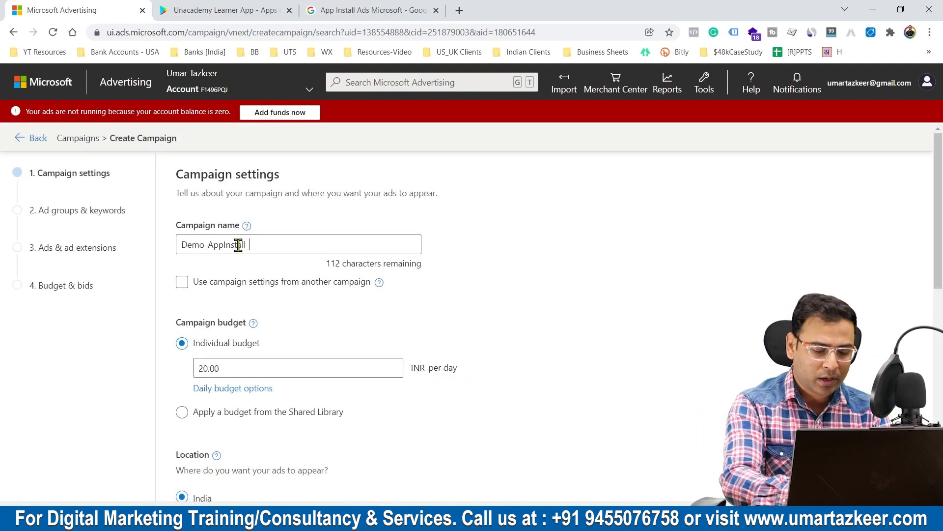
text(UA)
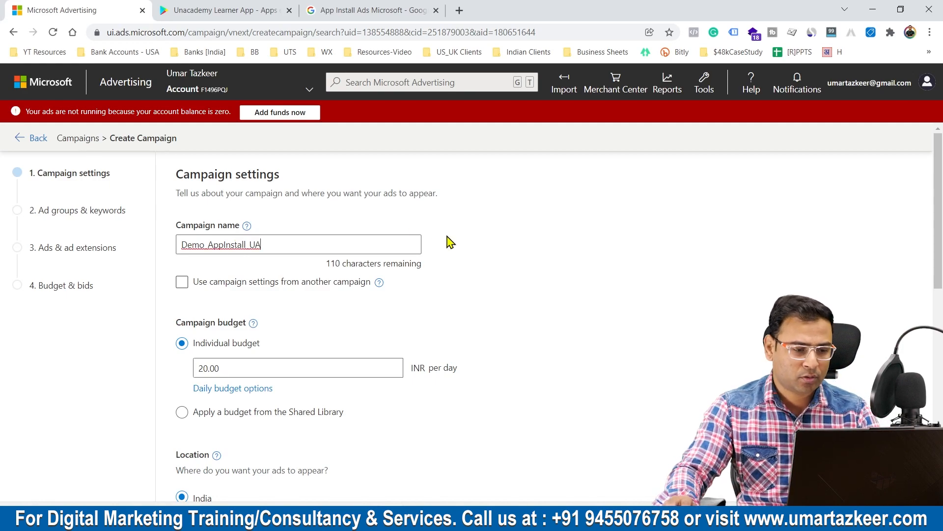
click(216, 284)
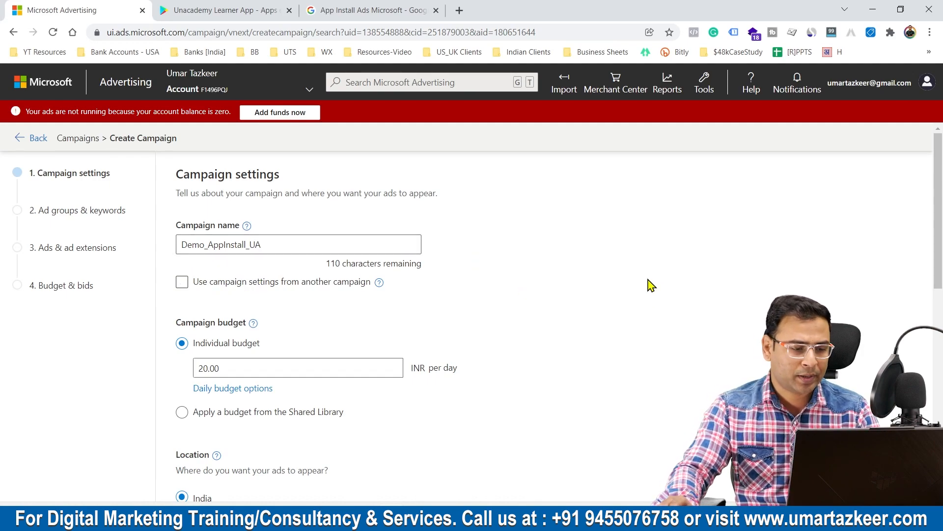
- Set the campaign's individual budget to 1000 INR per day
scroll(649, 279, down, 2)
drag(248, 245, 116, 231)
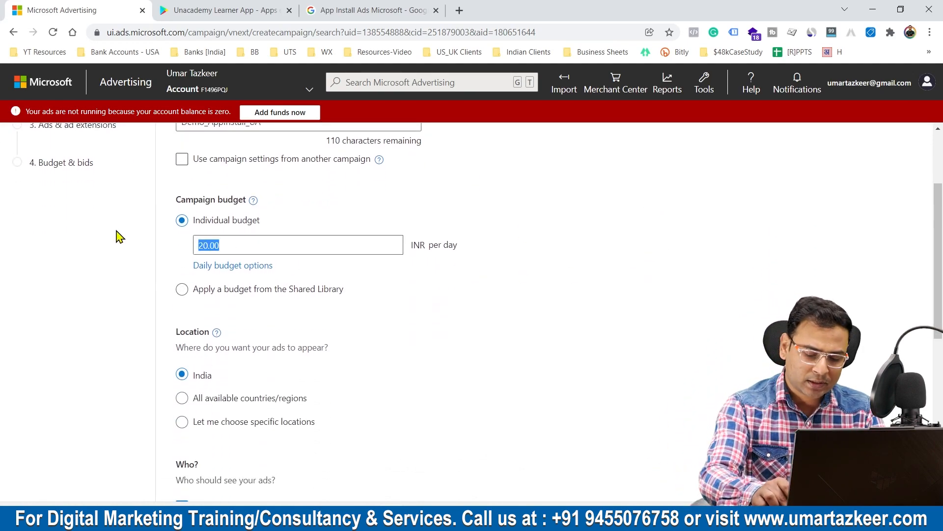
text(1000)
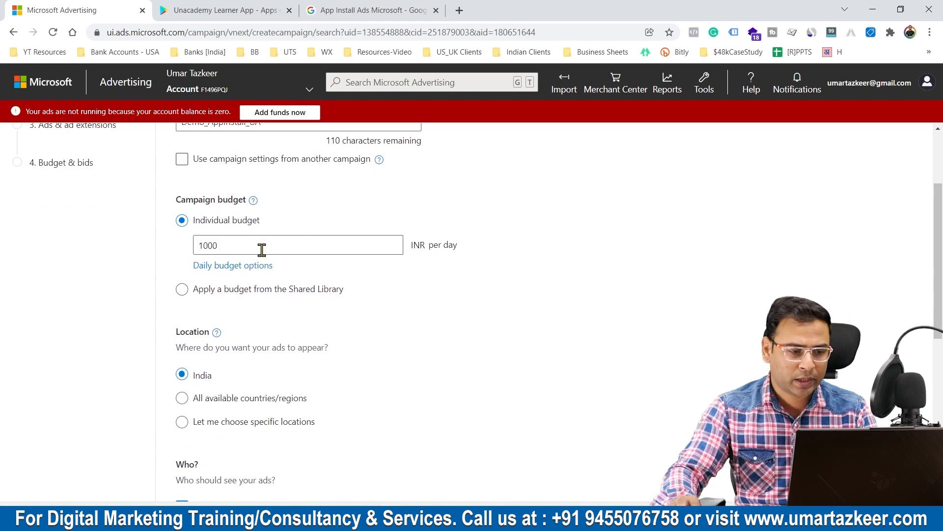
- Keep India as the location and English as the language, then save the campaign settings and continue to ad groups and keywords
scroll(526, 284, down, 2)
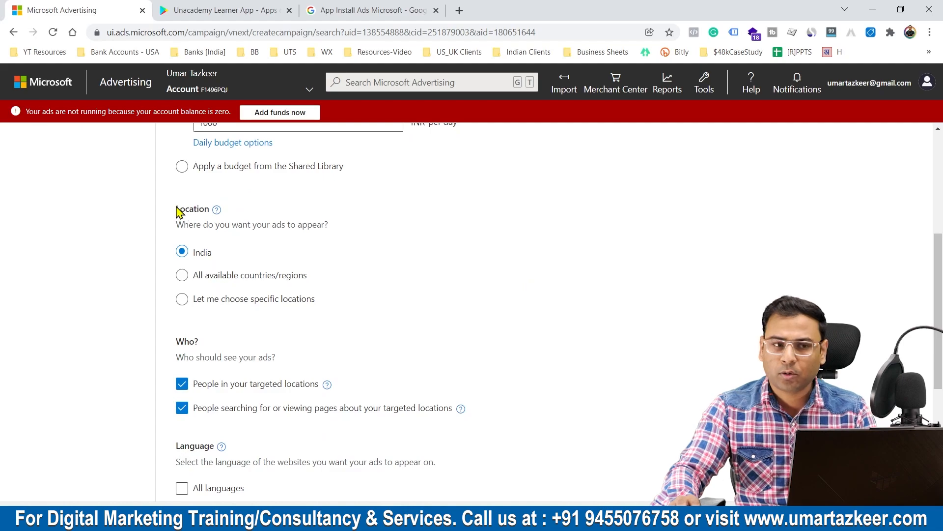
scroll(280, 217, down, 2)
scroll(219, 196, up, 1)
scroll(165, 216, up, 1)
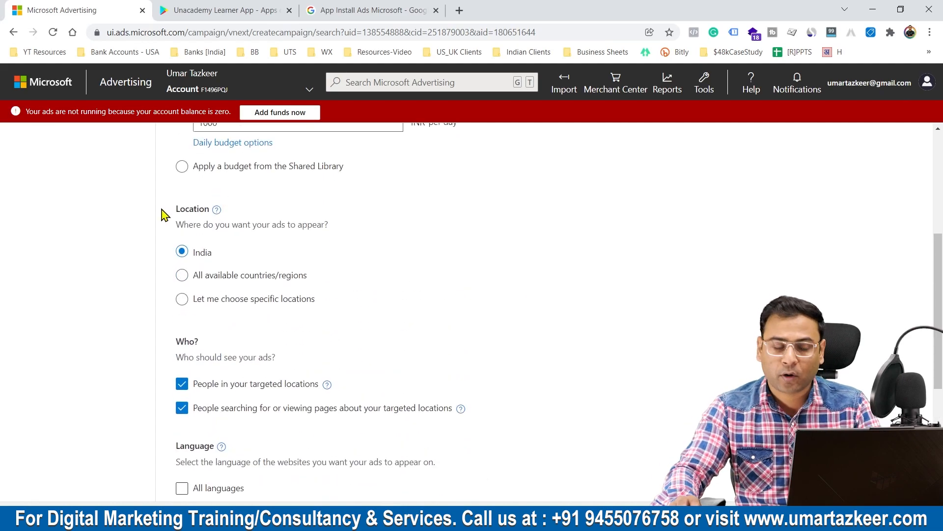
scroll(531, 272, down, 4)
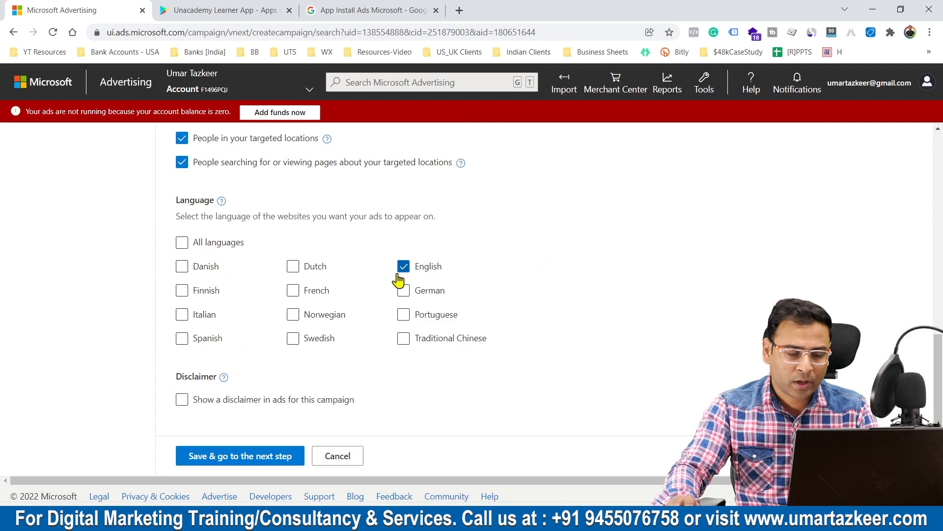
click(269, 456)
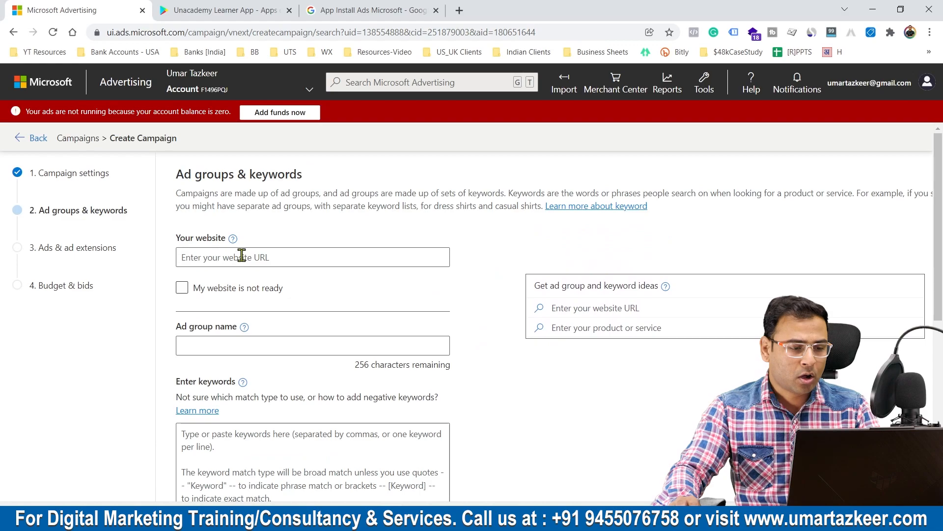
- Mark the website as not ready instead of entering a website URL for the ad group
click(229, 253)
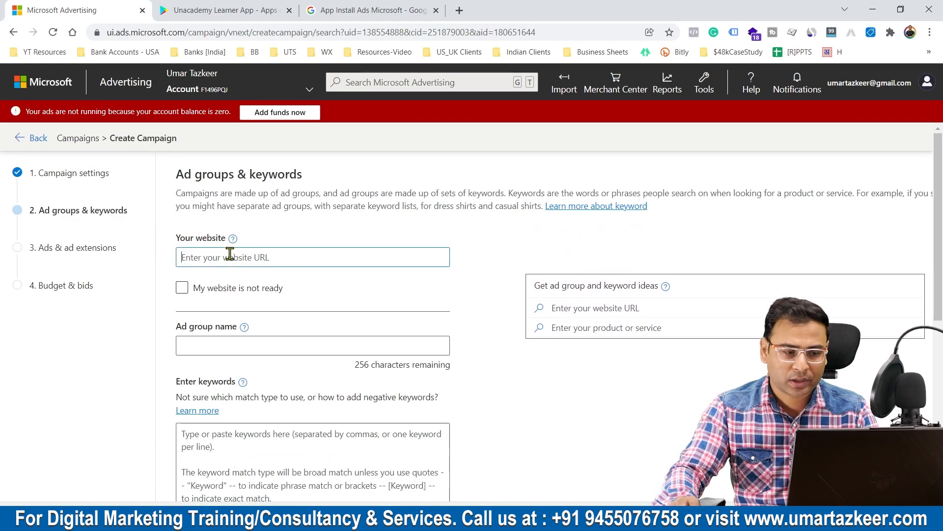
click(182, 289)
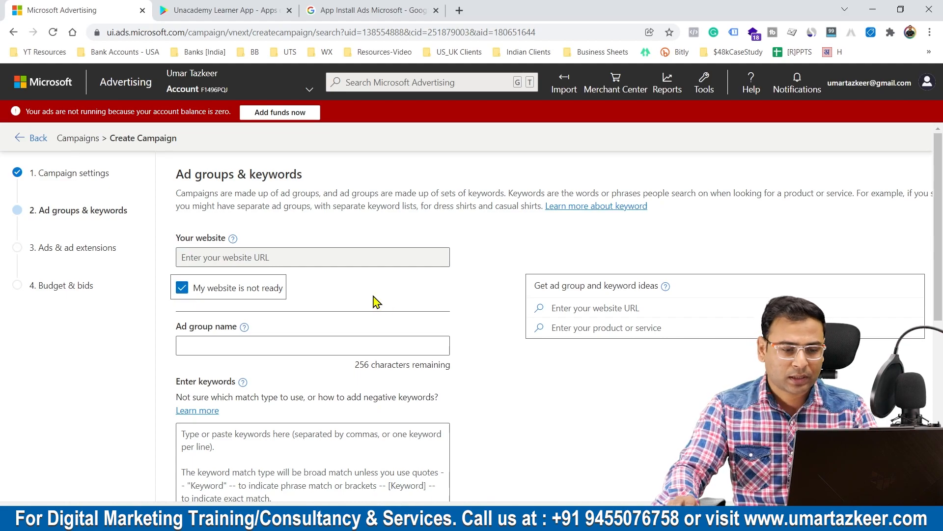
scroll(254, 309, down, 1)
scroll(254, 308, down, 4)
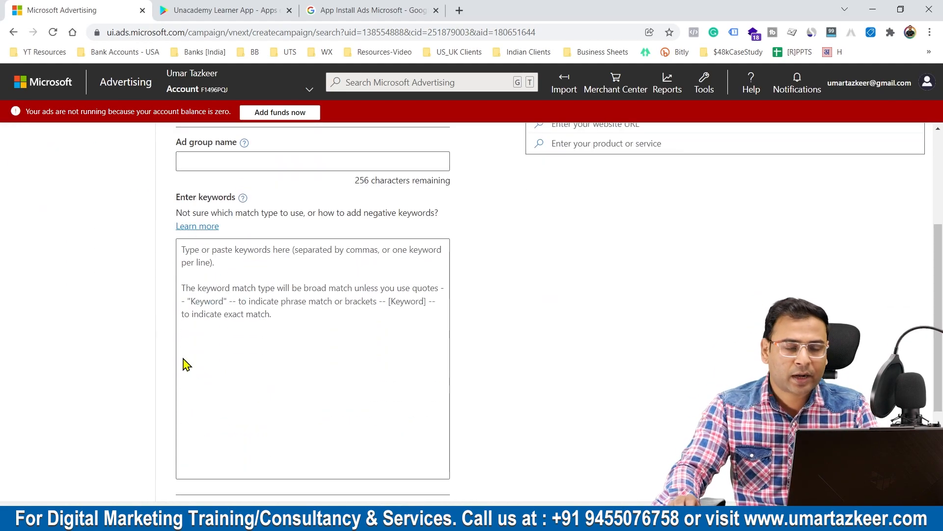
scroll(356, 337, up, 4)
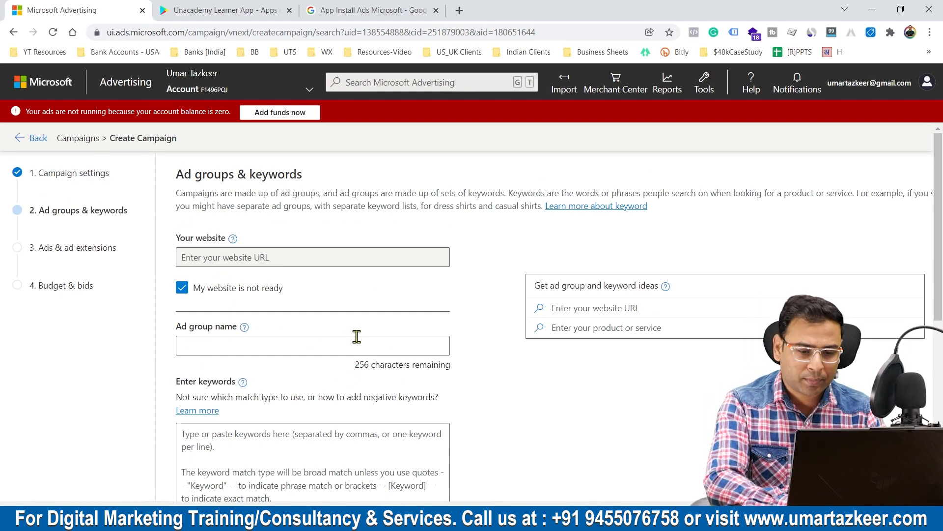
- Read the full Unacademy app description on Google Play and get ad group and keyword ideas for "IIT JEE courses"
click(647, 331)
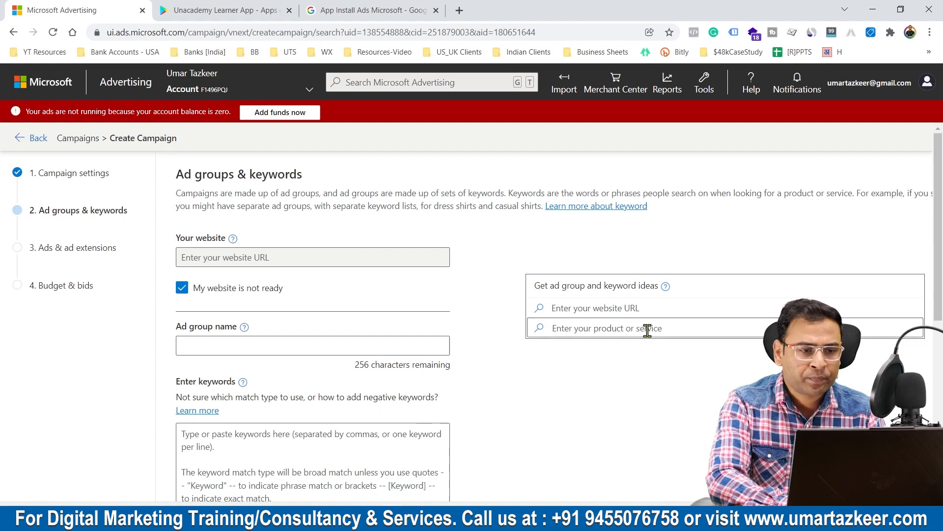
click(270, 10)
scroll(486, 290, down, 5)
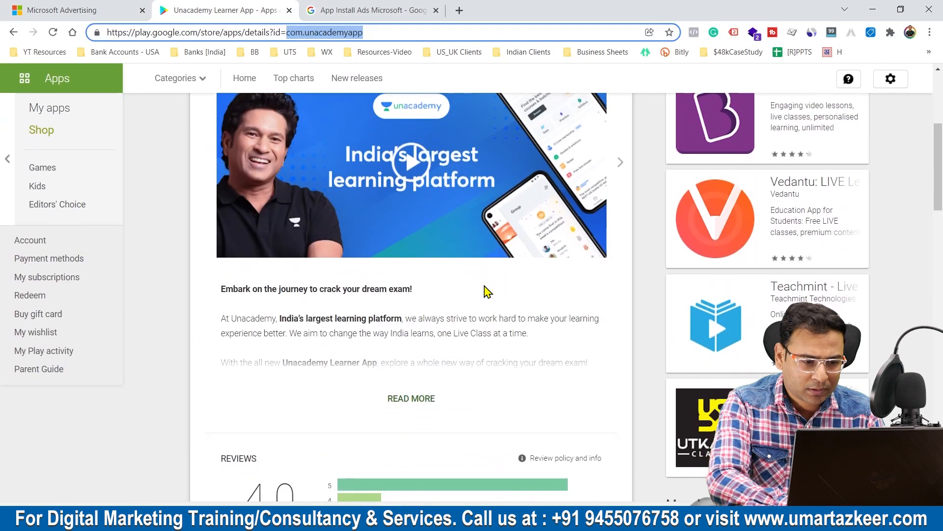
scroll(486, 292, down, 3)
click(400, 250)
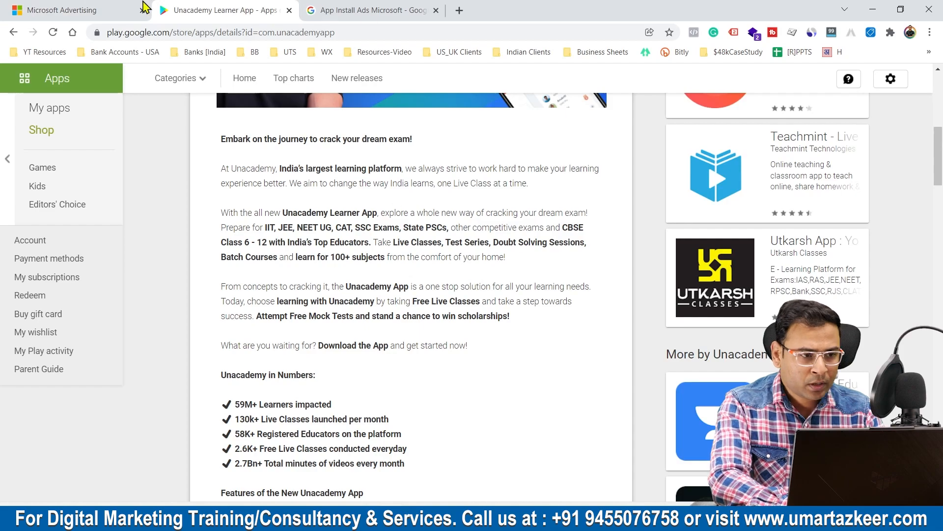
click(58, 7)
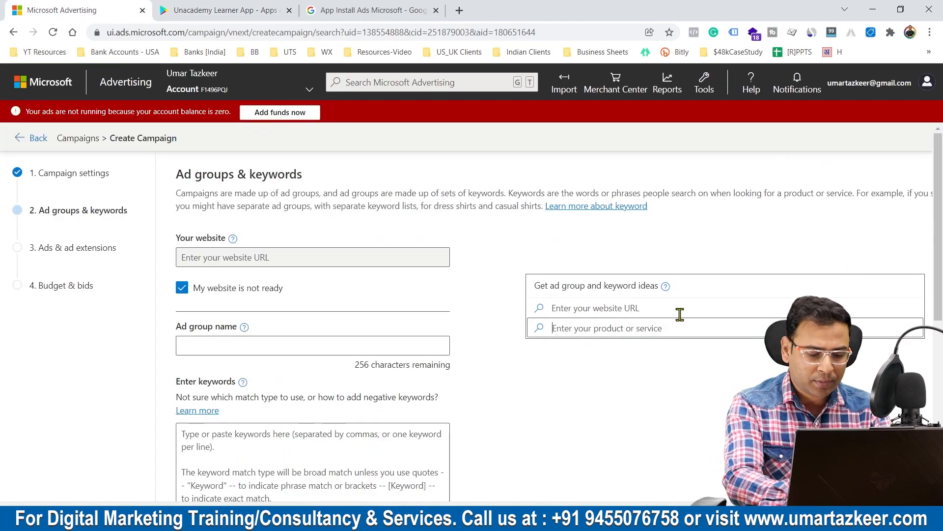
text(IIT JEE )
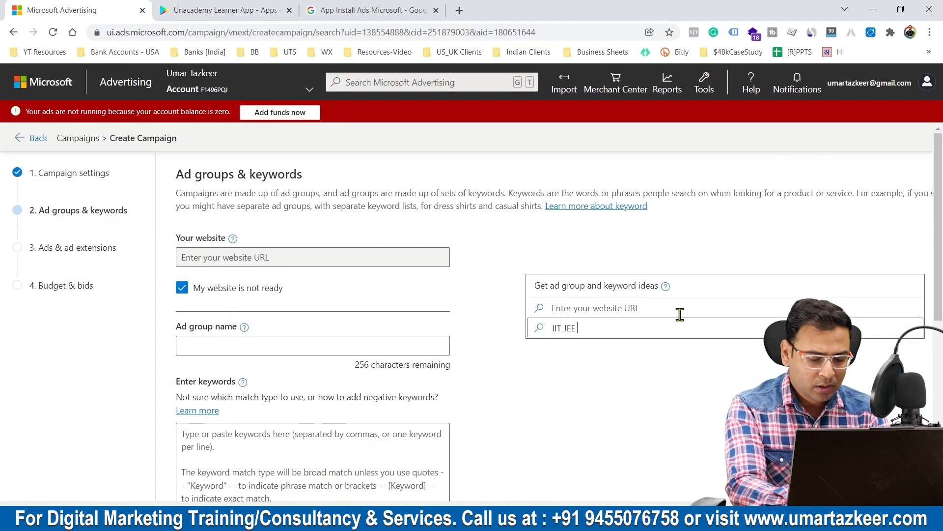
text(courses)
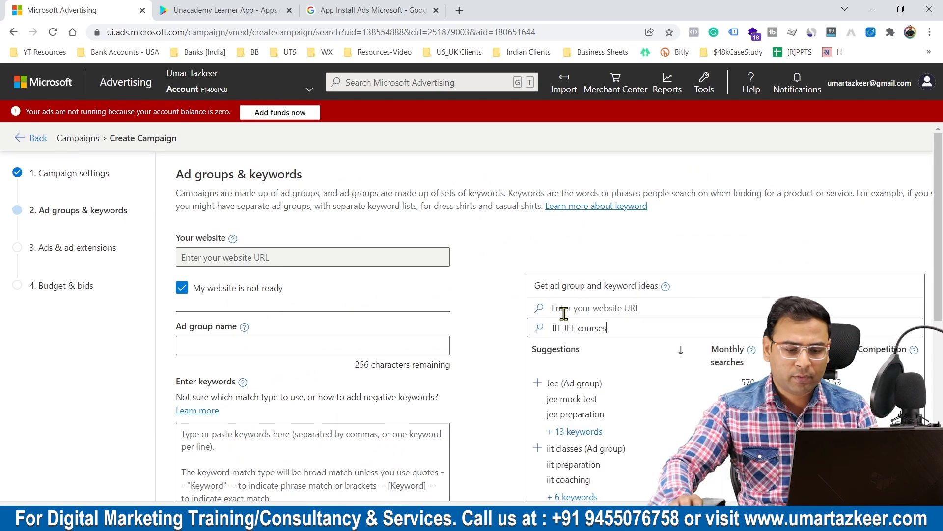
scroll(676, 310, down, 5)
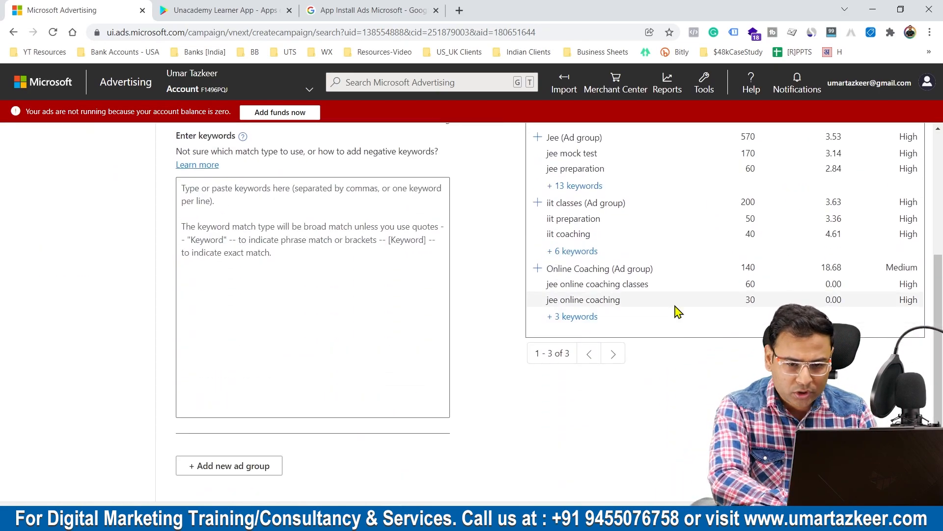
scroll(678, 312, up, 2)
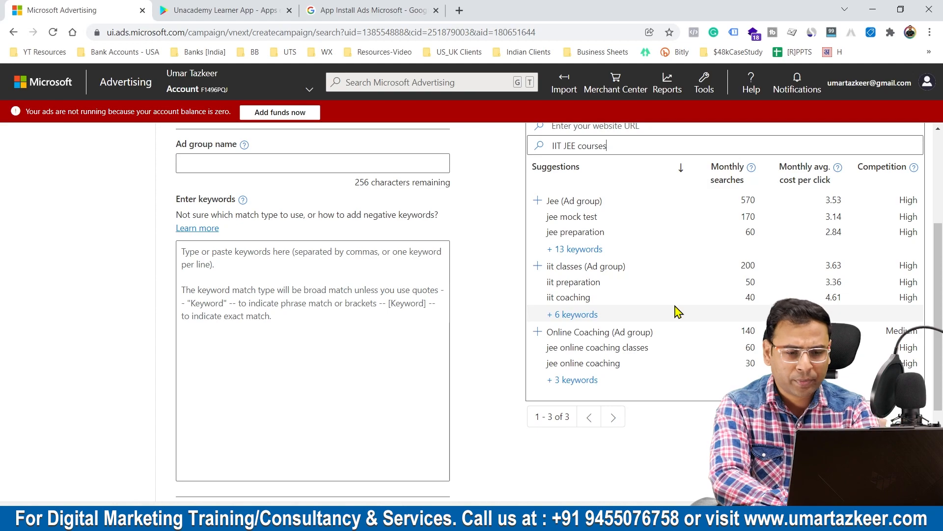
- Add the suggested Jee ad group with all of its keywords to the campaign
click(537, 201)
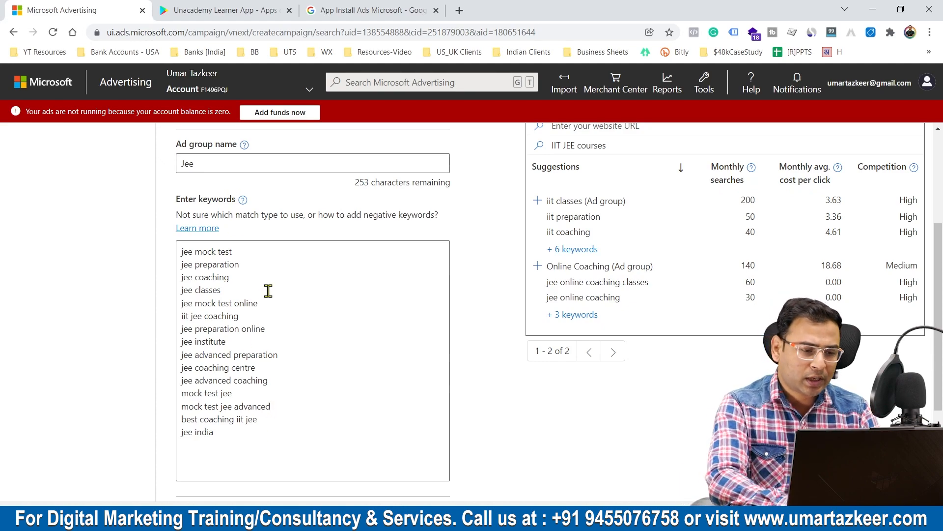
- Try the keyword "jee classes" as a phrase match in quotation marks, and remove the quotation marks again
double_click(209, 290)
click(237, 290)
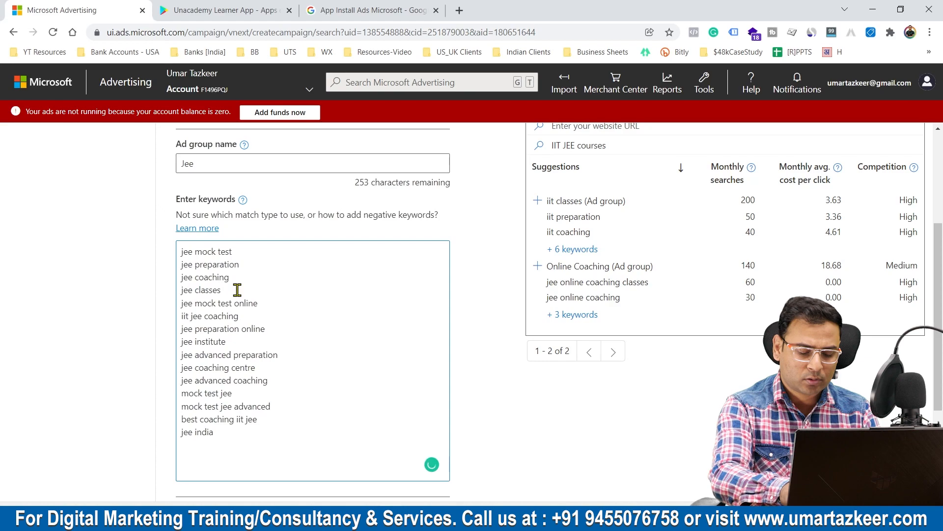
text(")
text(")
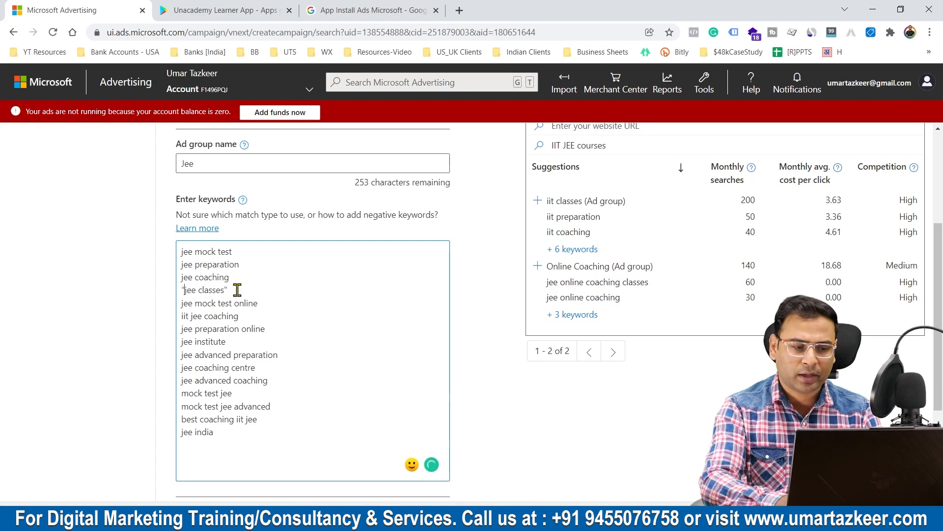
key(BackSpace)
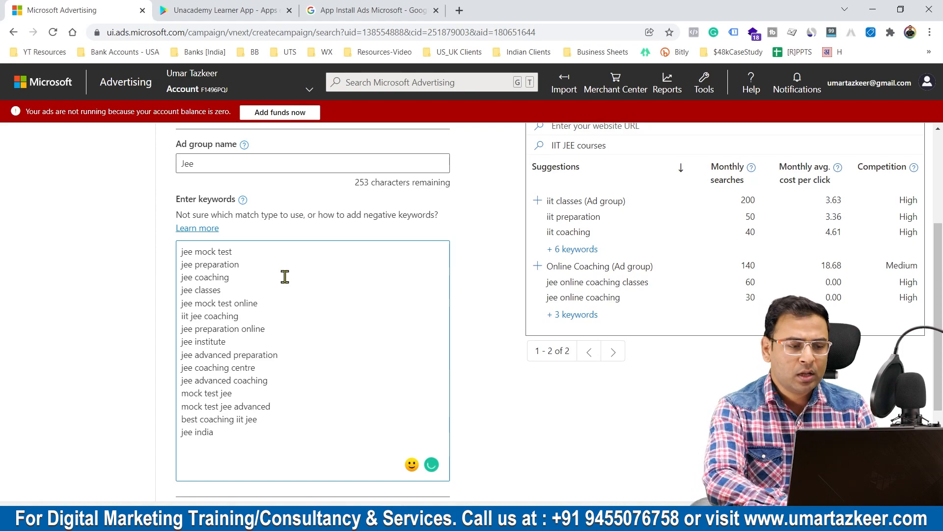
- Review the Jee ad group's keyword list, then save it and continue to ads and ad extensions
scroll(248, 281, up, 2)
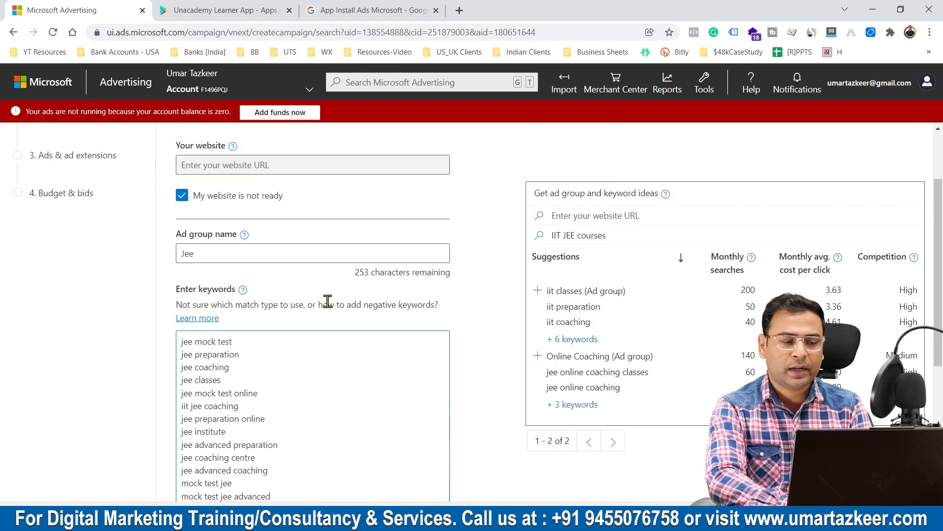
scroll(373, 325, down, 2)
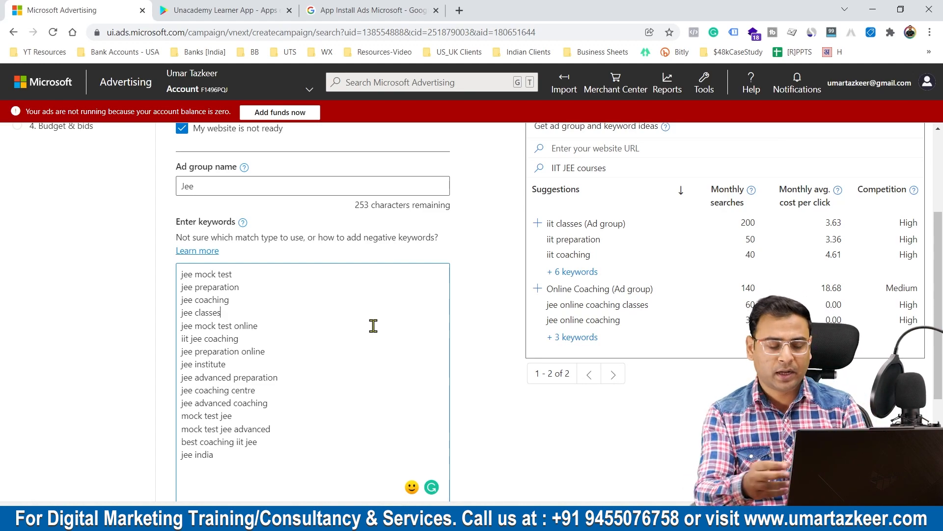
scroll(533, 384, down, 4)
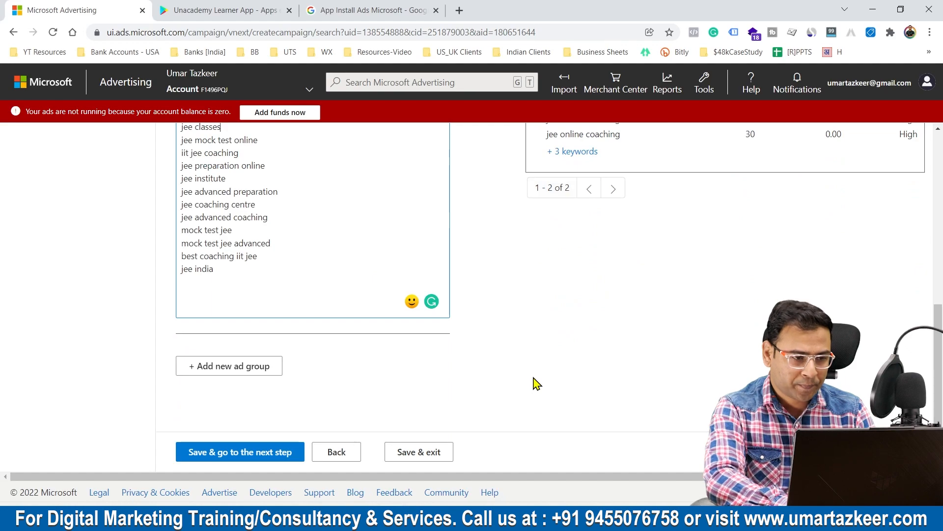
scroll(537, 383, up, 4)
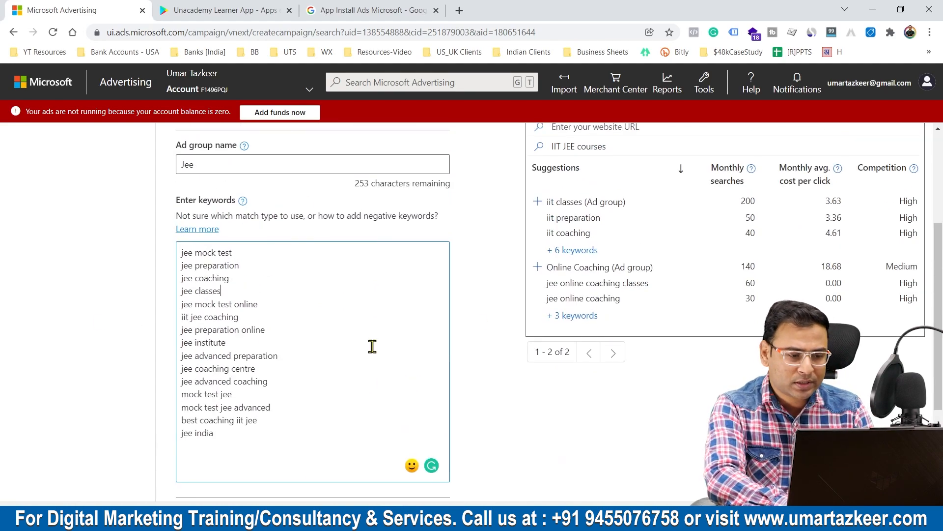
scroll(221, 354, down, 3)
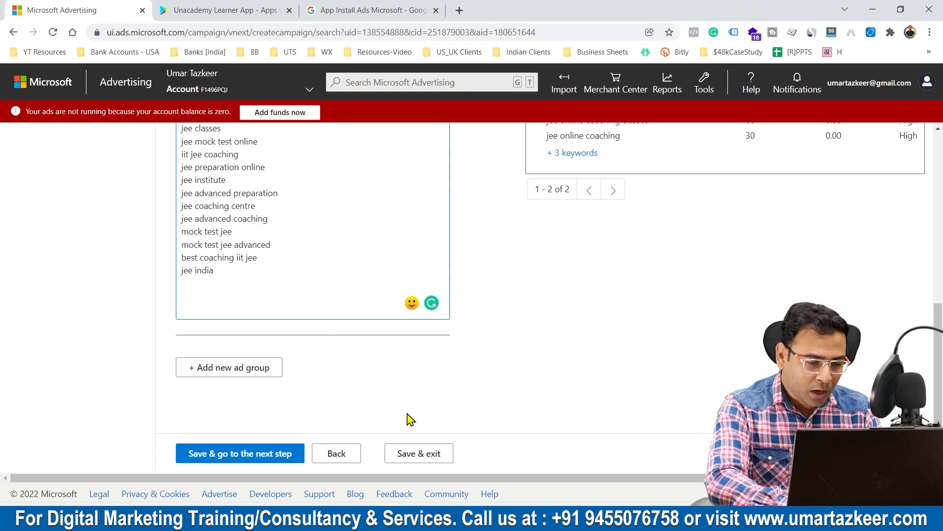
scroll(411, 420, up, 4)
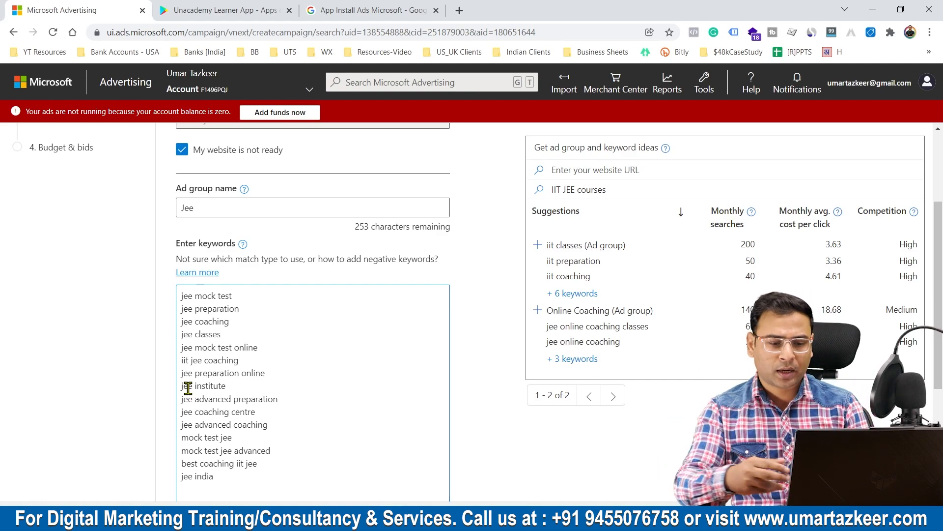
scroll(442, 382, down, 2)
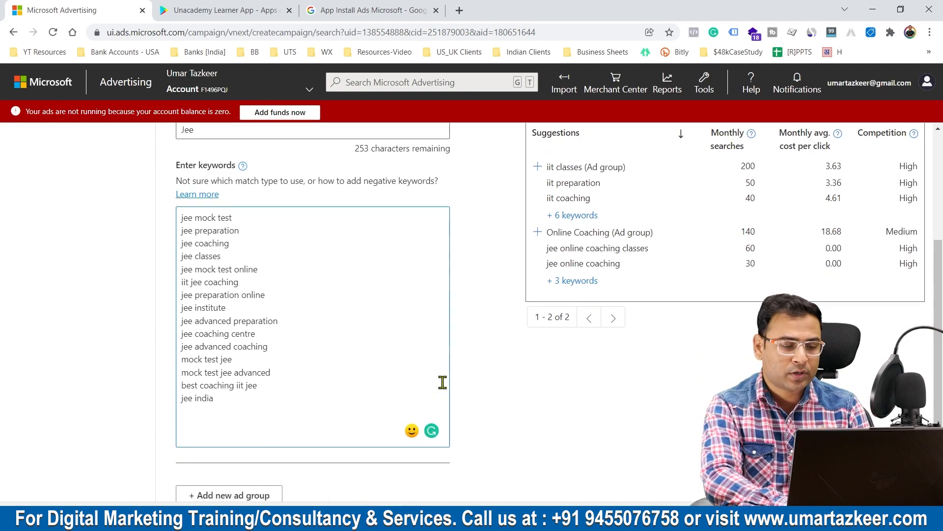
scroll(453, 320, down, 3)
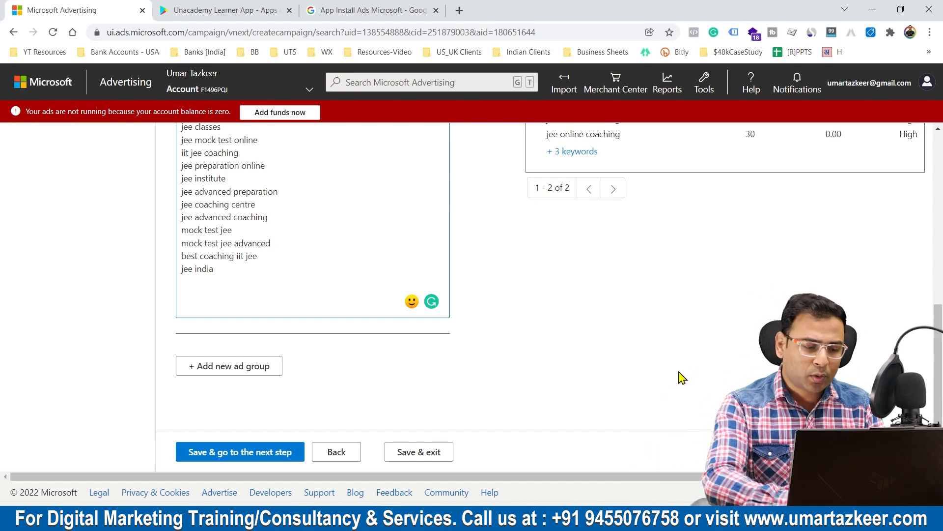
click(205, 454)
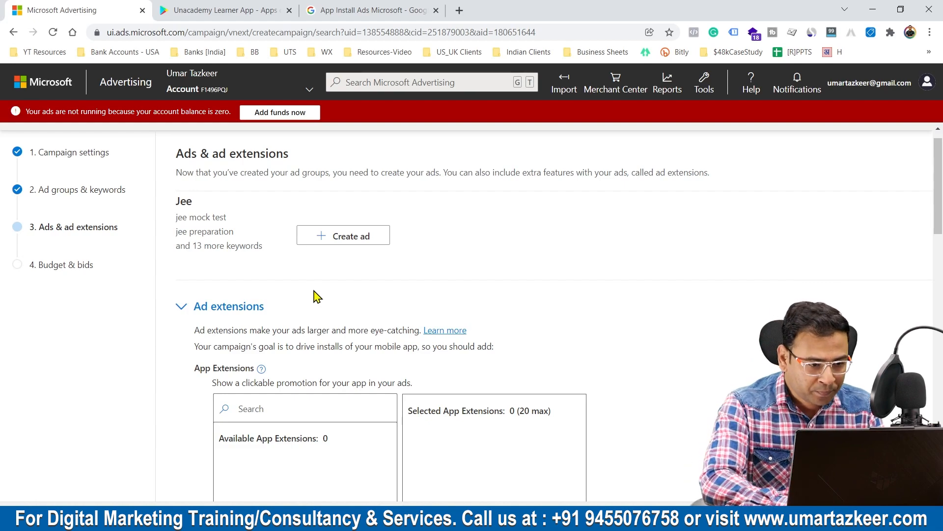
- Create an app install ad for the Jee ad group, choosing Unacademy Learning App from the Google Play Store as the mobile app
click(362, 234)
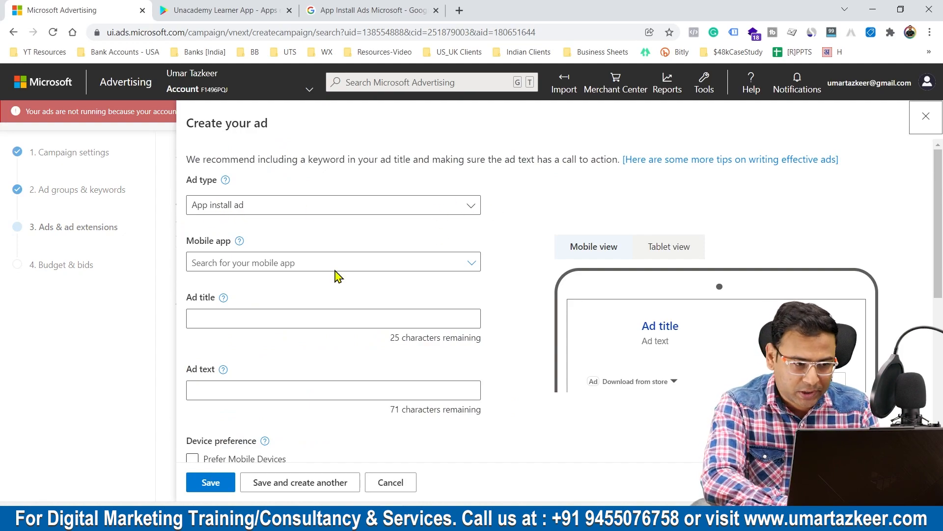
click(232, 261)
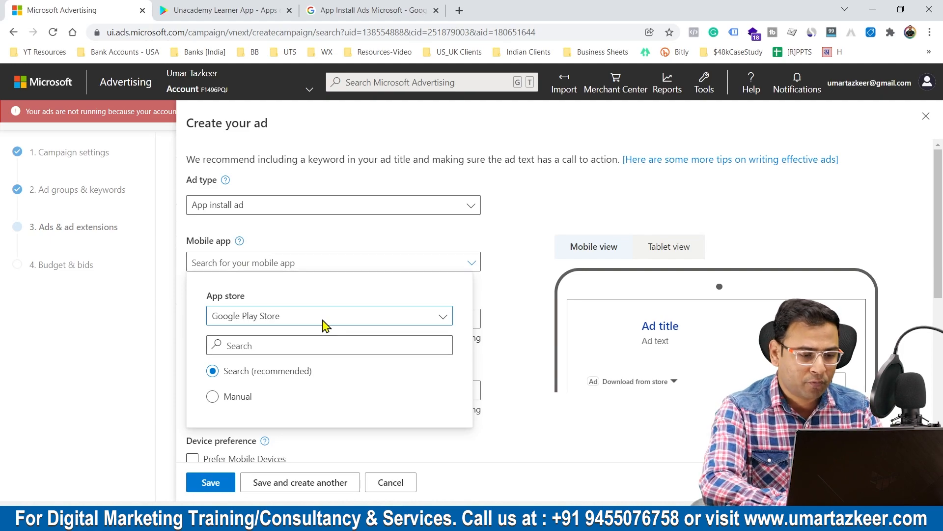
click(284, 346)
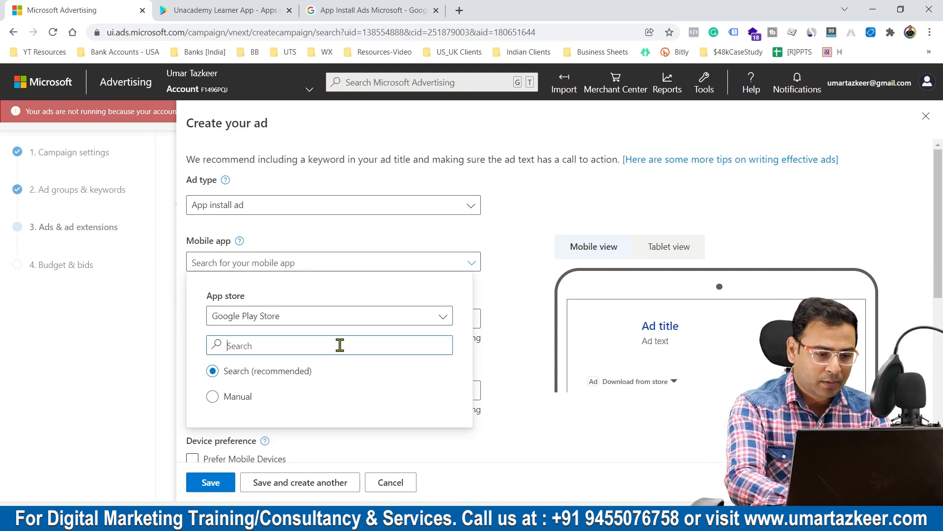
text(Unacademy)
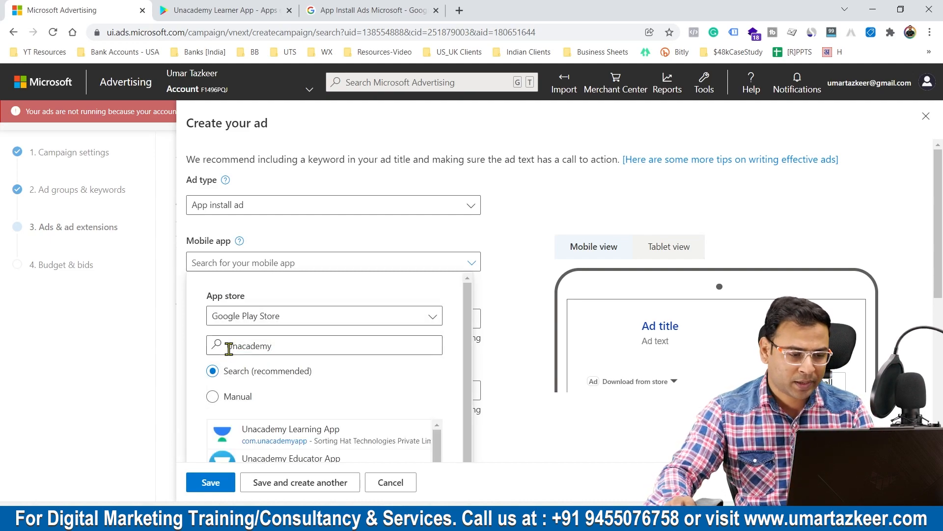
click(259, 379)
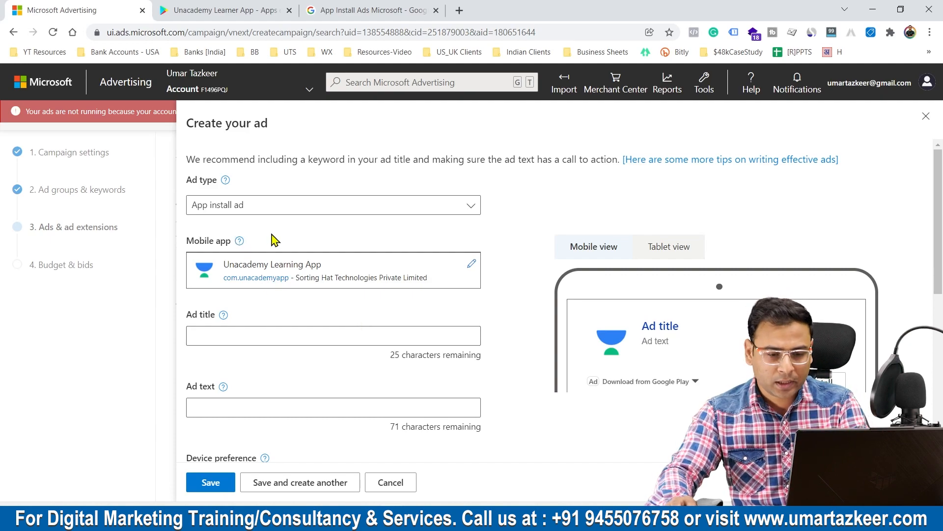
- Enter "Crack IIT JEE - 2023" as the ad title
click(252, 329)
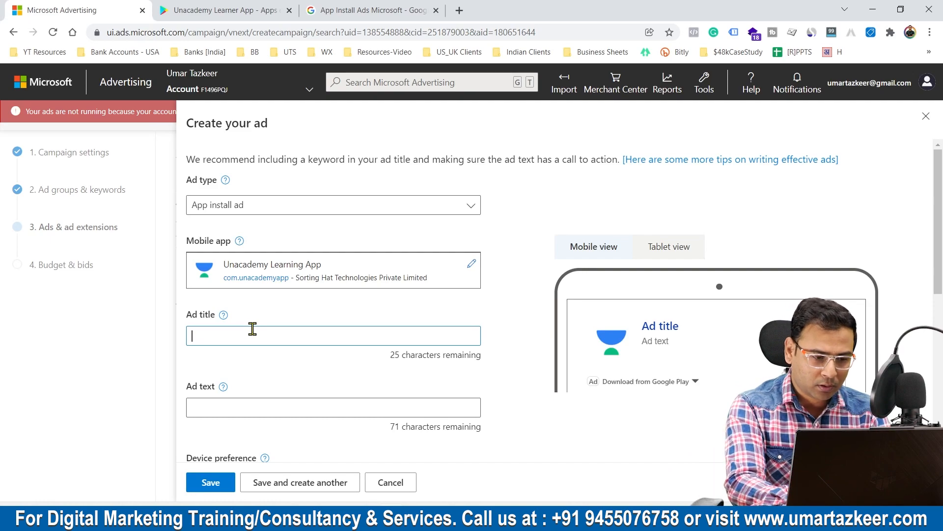
text(learn IIT JEE for)
key(ctrl+a)
key(BackSpace)
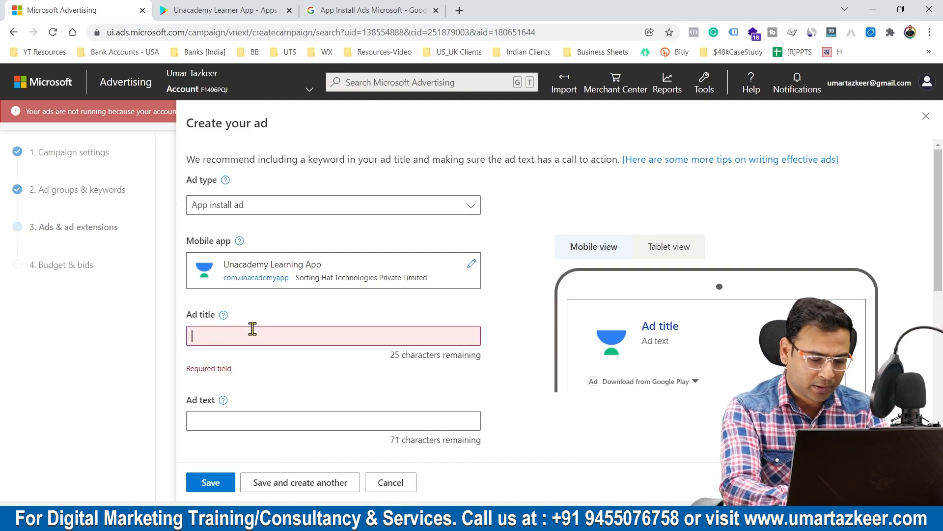
text(Crack)
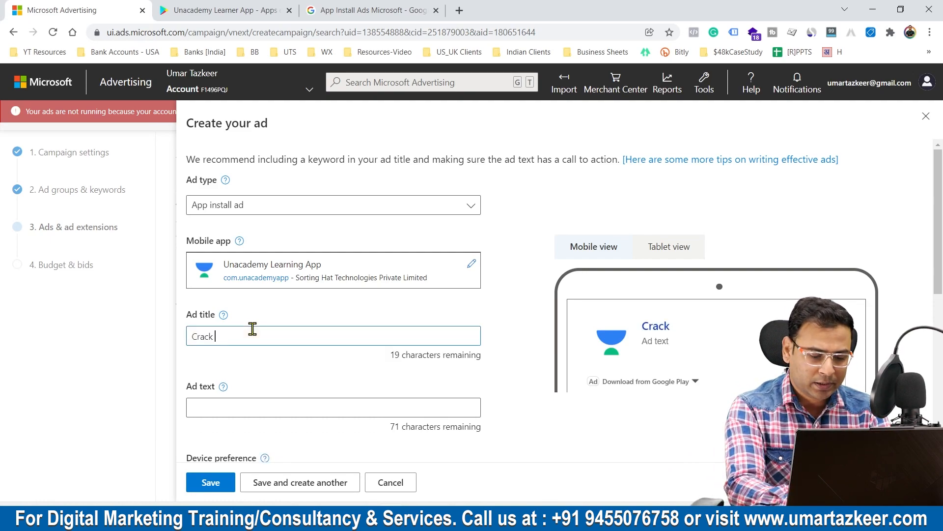
text( IIT JEE - )
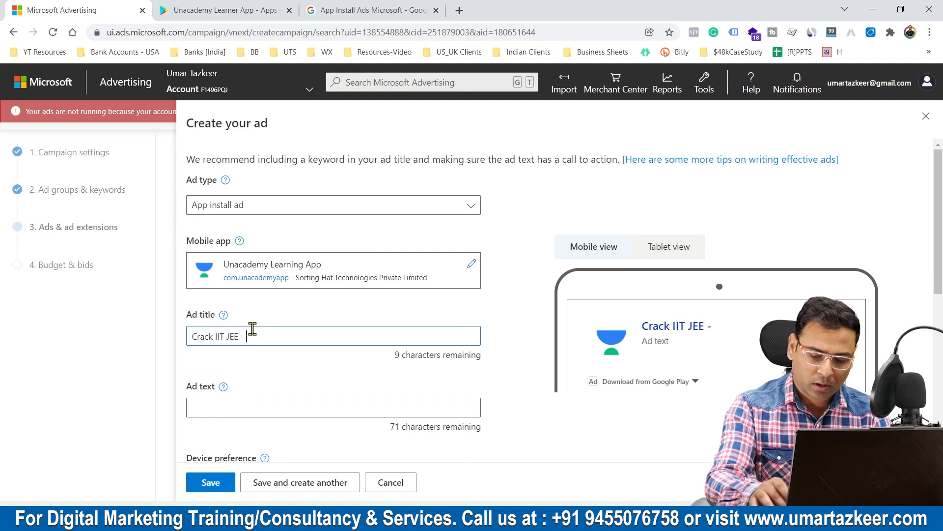
text(2023)
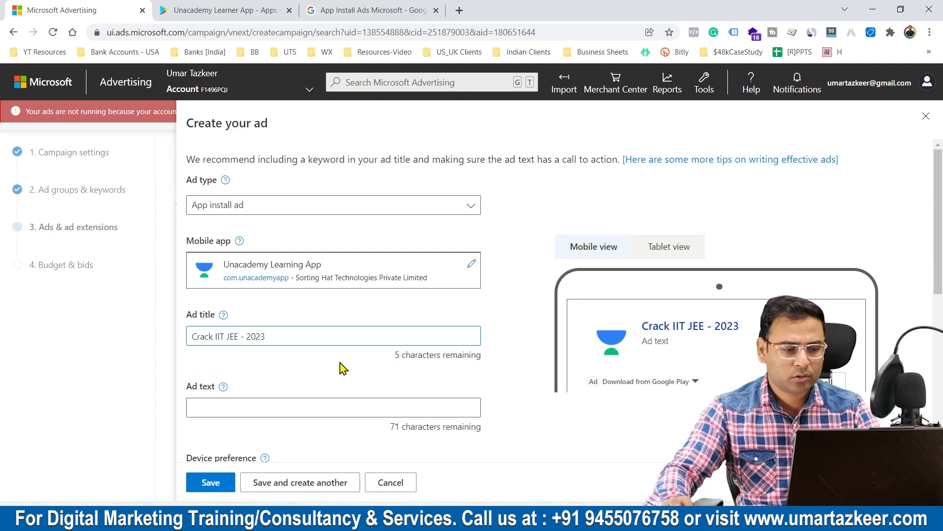
- Enter "Prepare for IIT JEE, MockTest, Exam Pattern," as the start of the ad text
click(250, 405)
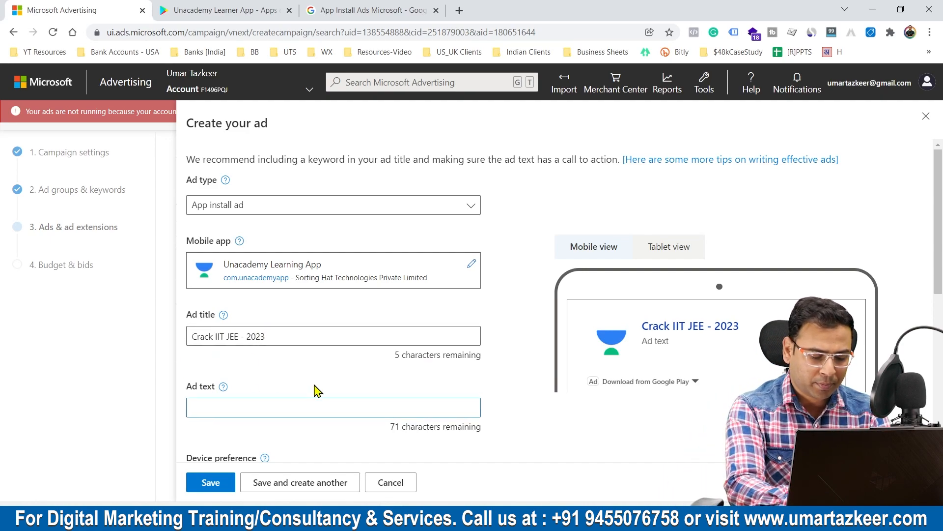
text(Prepare for IIT )
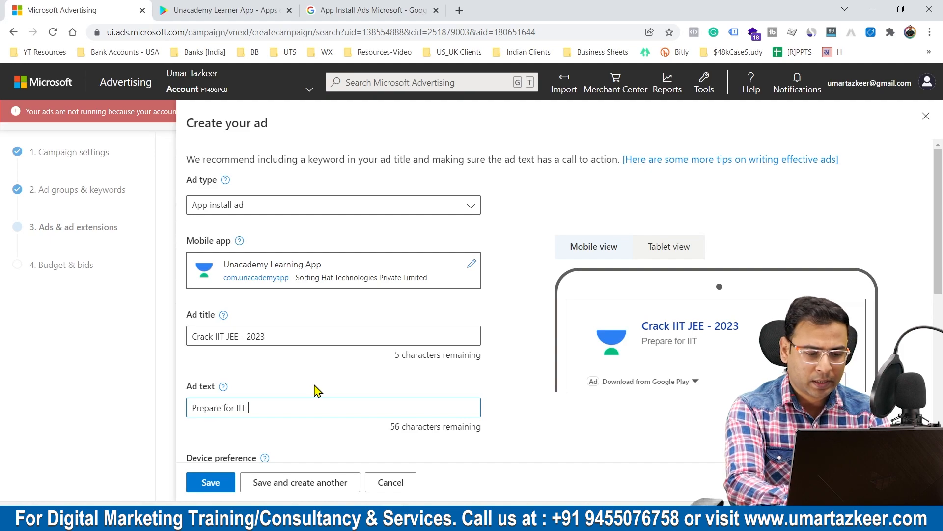
text(HE)
key(BackSpace)
key(BackSpace)
text(t, Exam Patter)
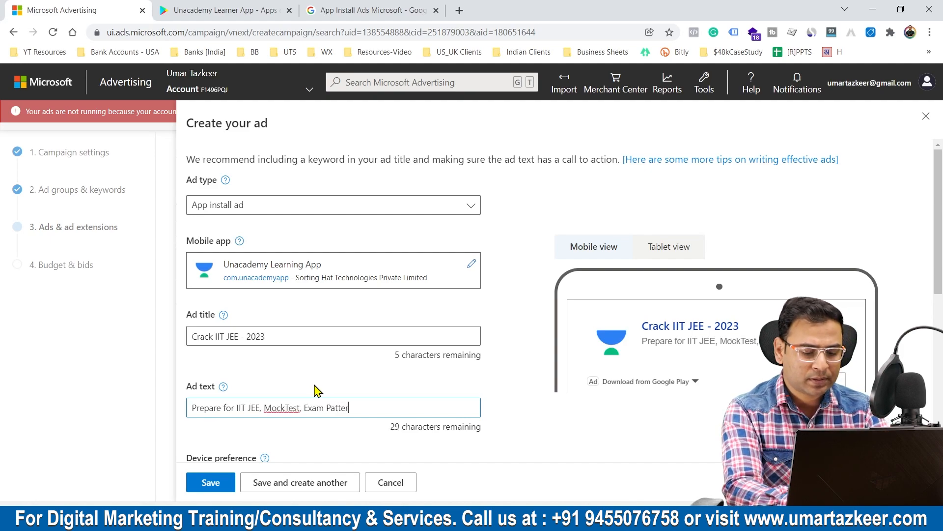
text(n)
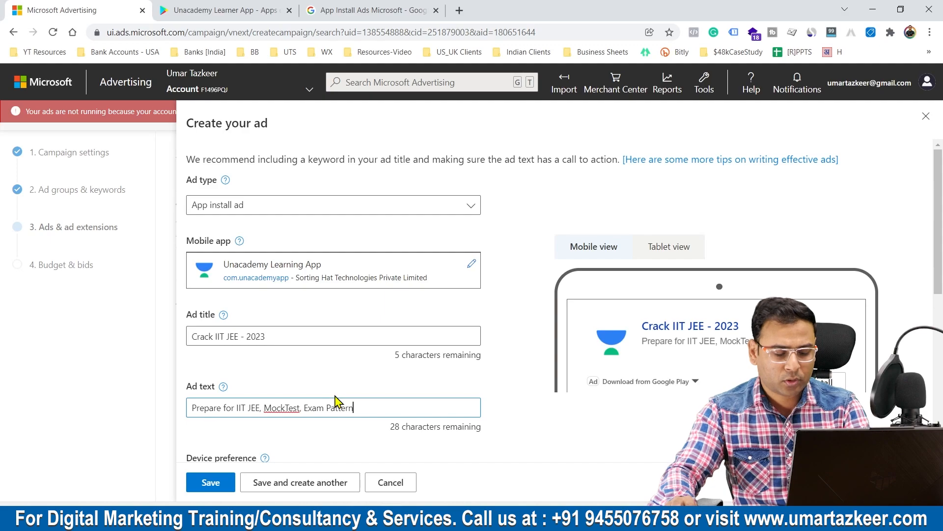
text(.)
- Examine the Unacademy app description on Google Play for course features to mention in the ad text
click(229, 10)
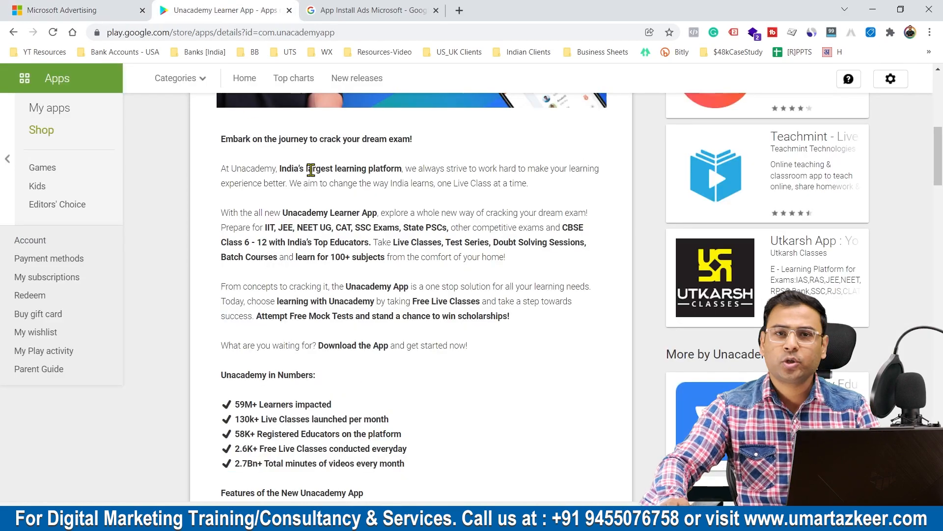
scroll(445, 321, up, 2)
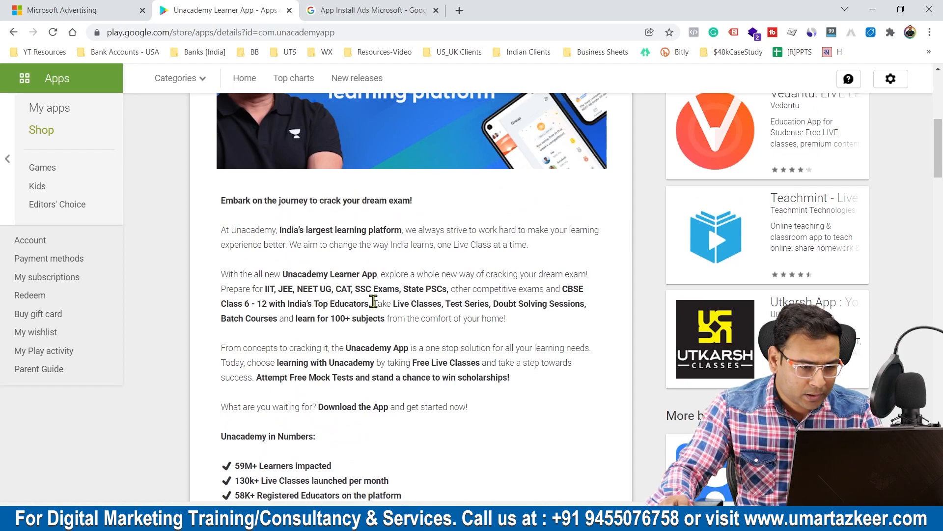
drag(386, 303, 283, 318)
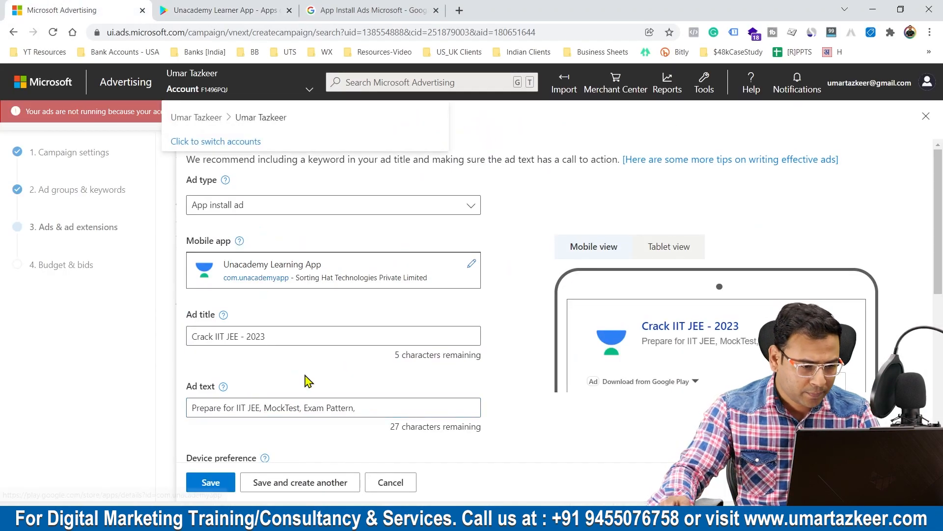
click(358, 406)
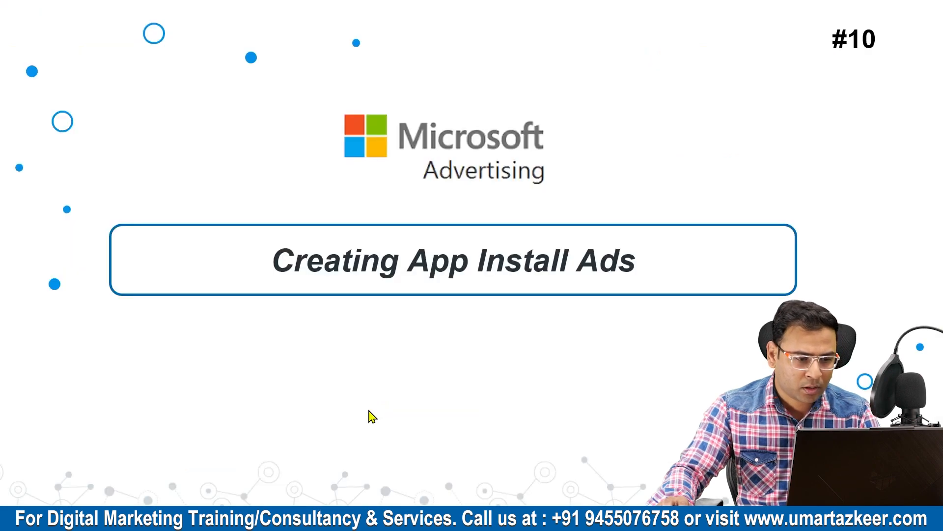
key(alt+Tab)
key(alt+Tab)
key(alt+Tab)
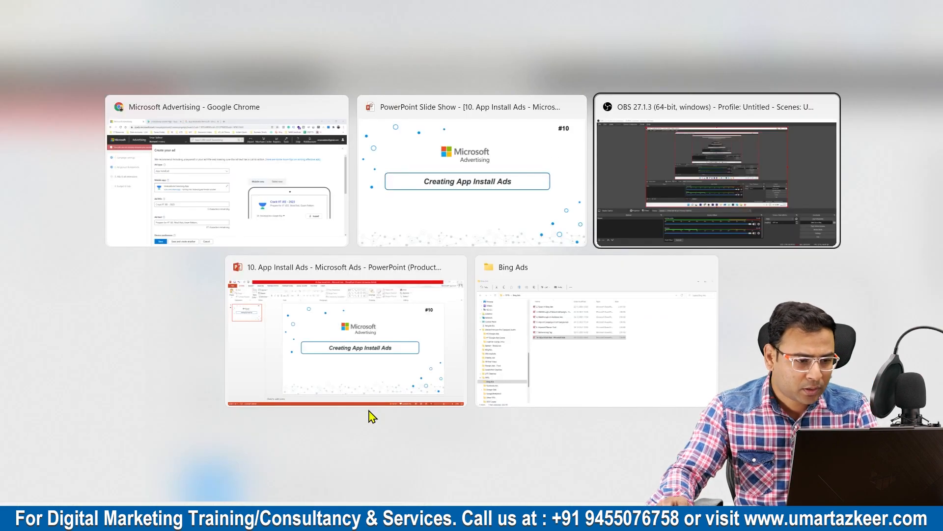
key(alt+shift+Tab)
key(alt+shift+Tab)
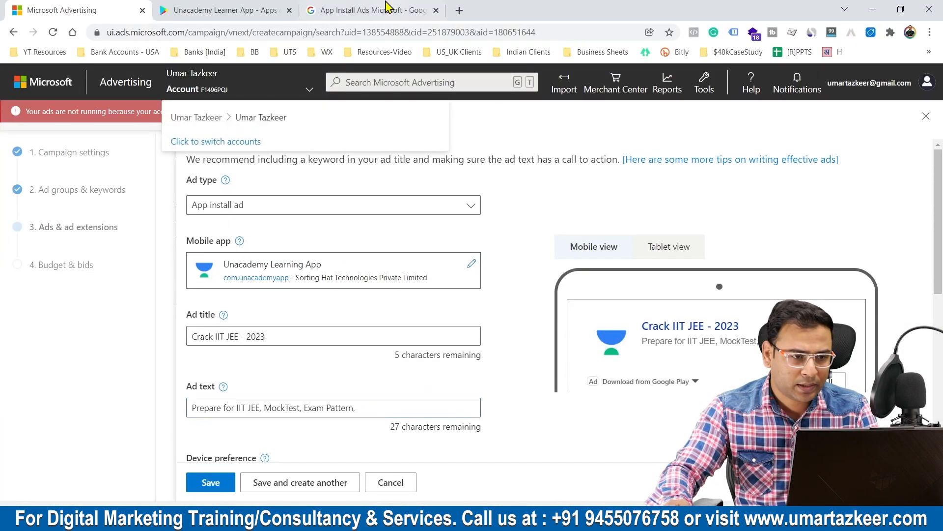
- Copy "Live Classes, Test Series," from the app's Google Play description to the end of the ad text and finish it with a period
click(388, 7)
click(221, 10)
click(400, 303)
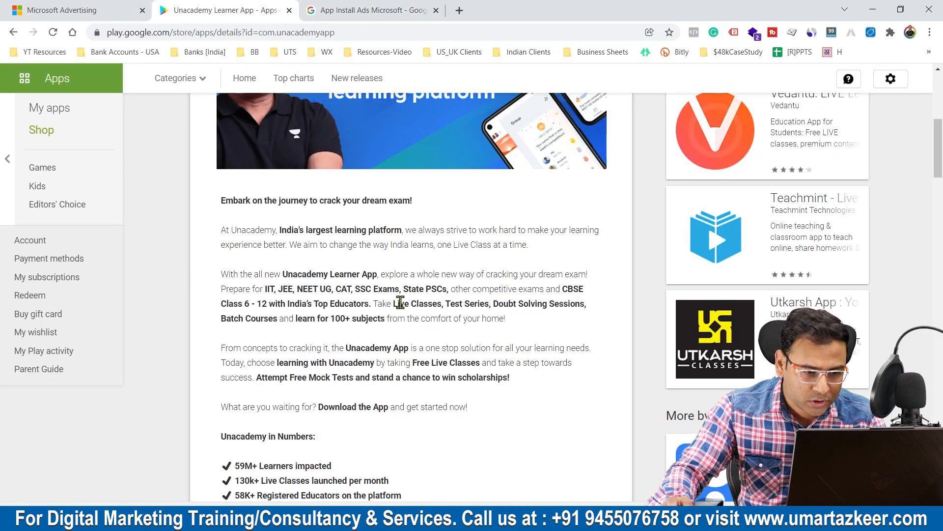
drag(401, 303, 491, 304)
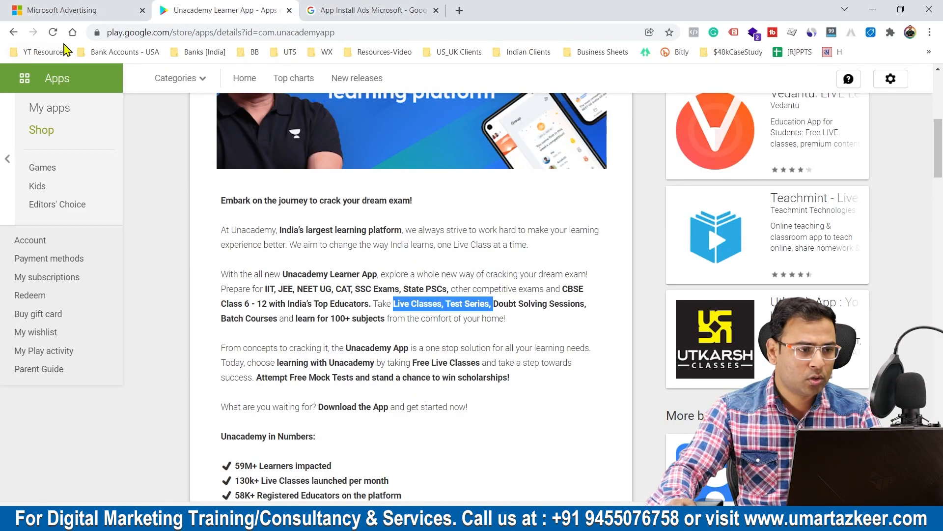
click(74, 10)
click(374, 400)
text(Live Classes, Test Series,)
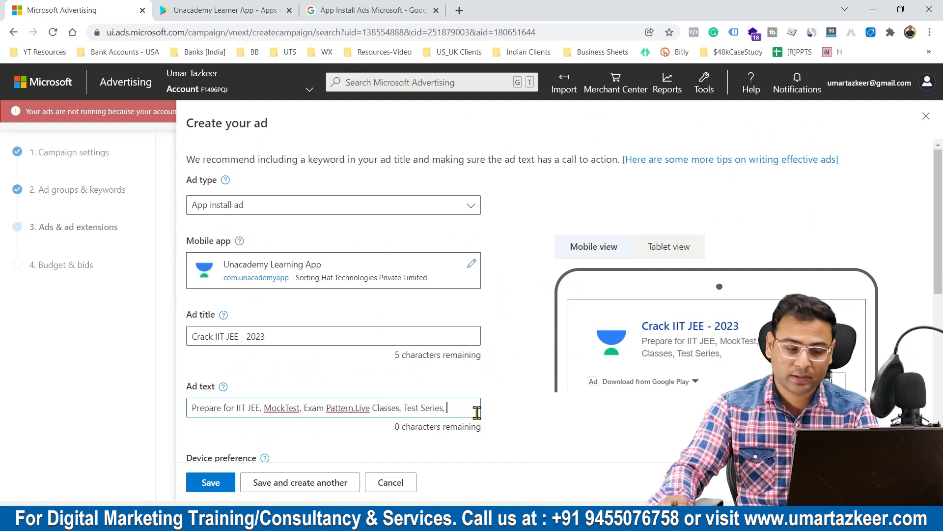
text(.)
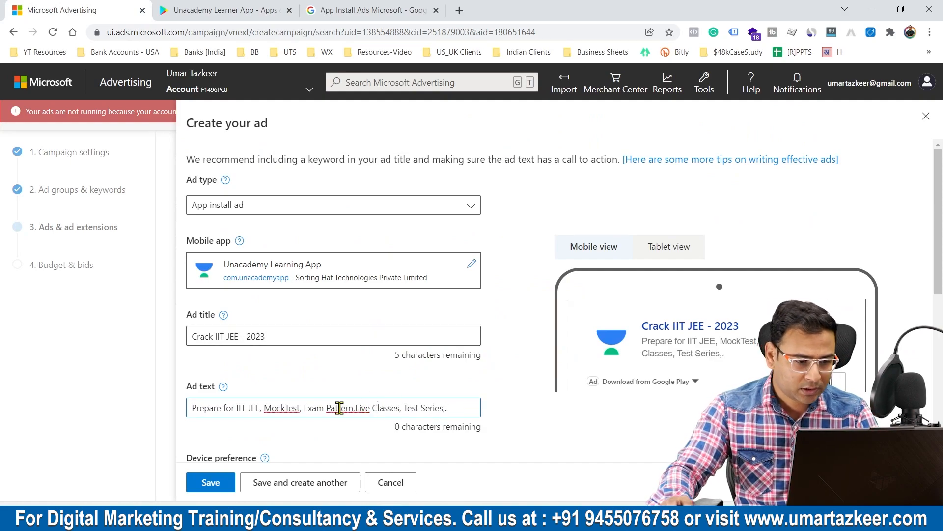
click(355, 408)
text(,)
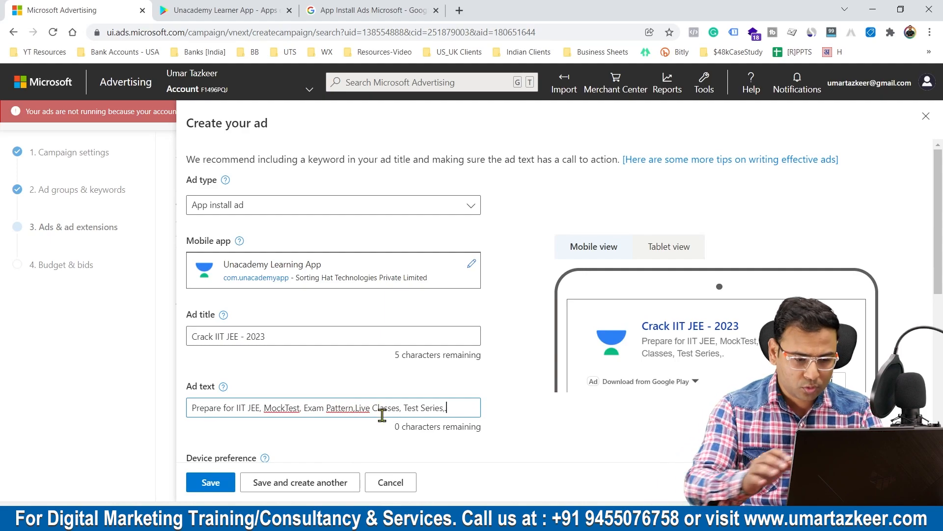
scroll(455, 456, down, 3)
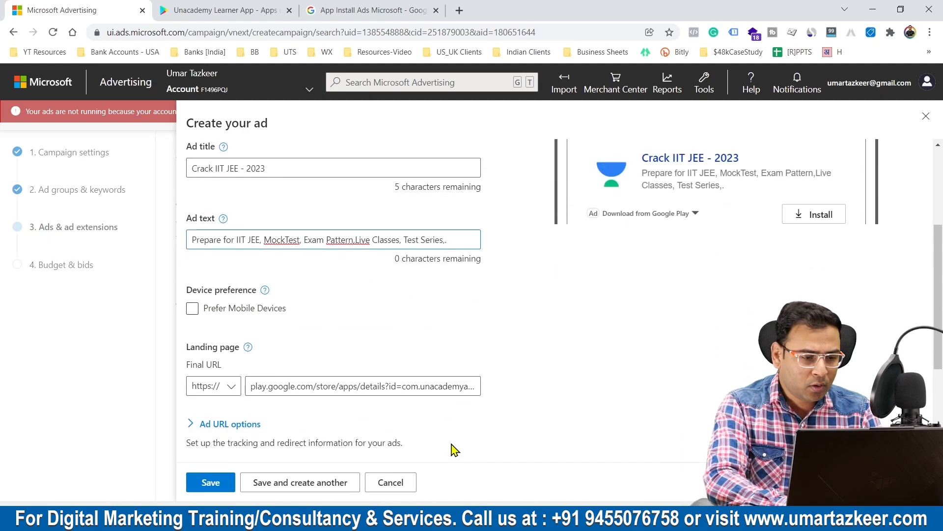
click(205, 307)
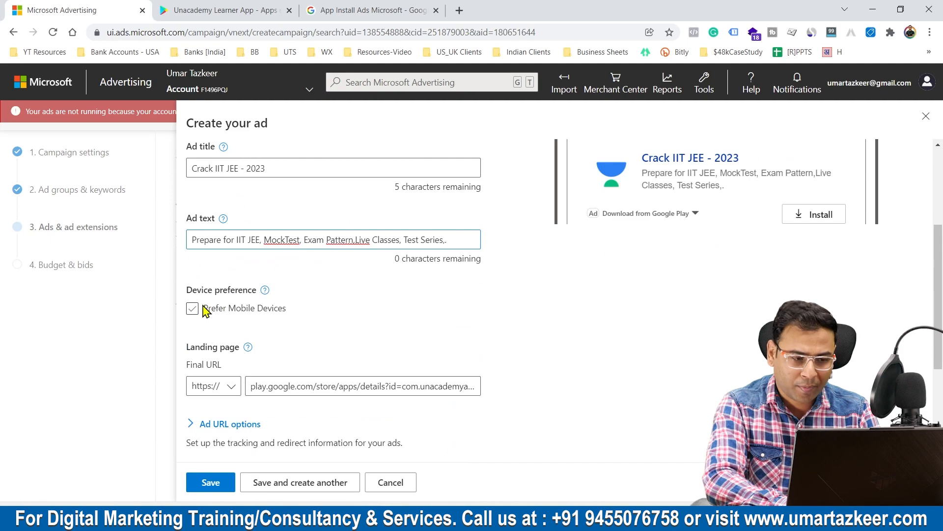
click(204, 311)
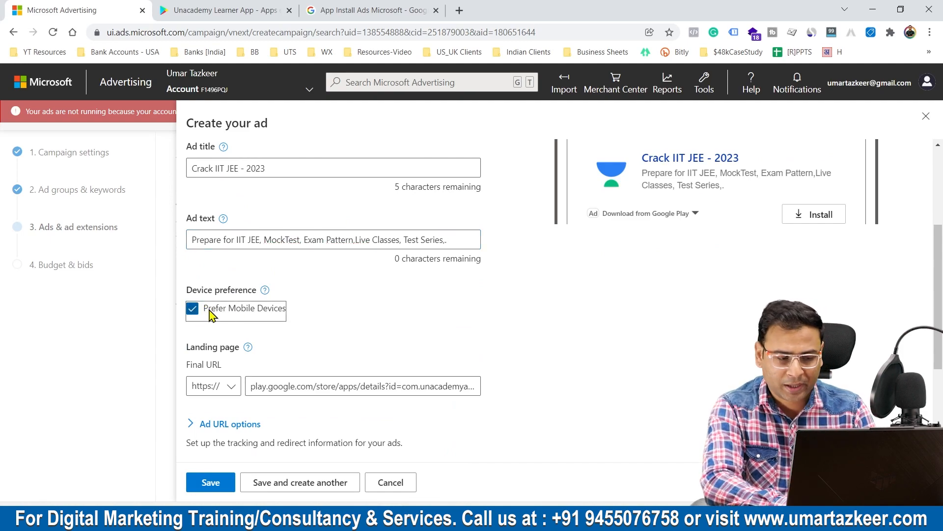
click(211, 313)
- Review the ad's title, text, landing page and URL tracking settings, and save the app install ad
scroll(336, 333, down, 2)
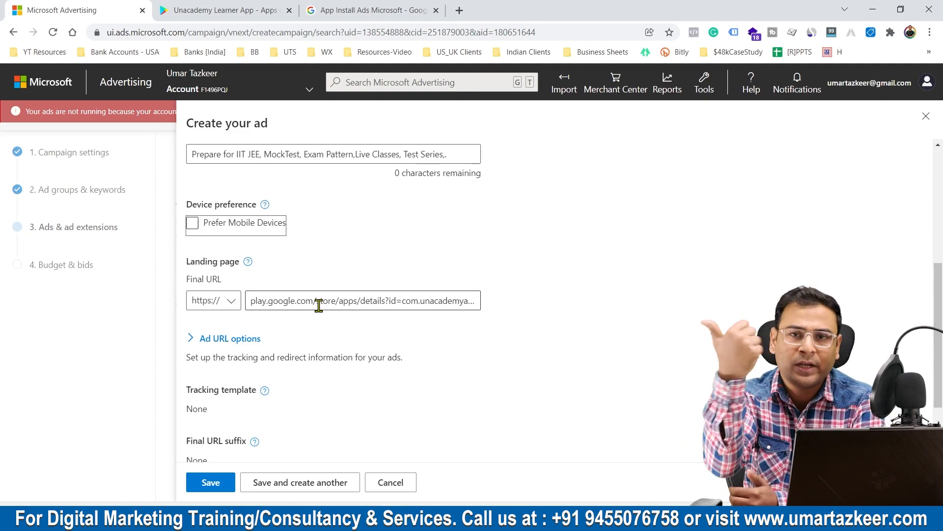
scroll(459, 372, down, 2)
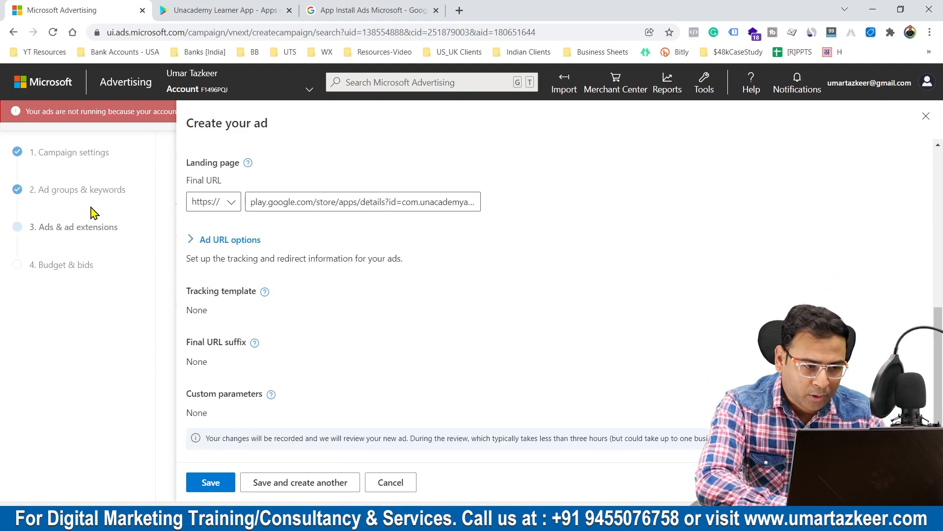
scroll(279, 252, up, 5)
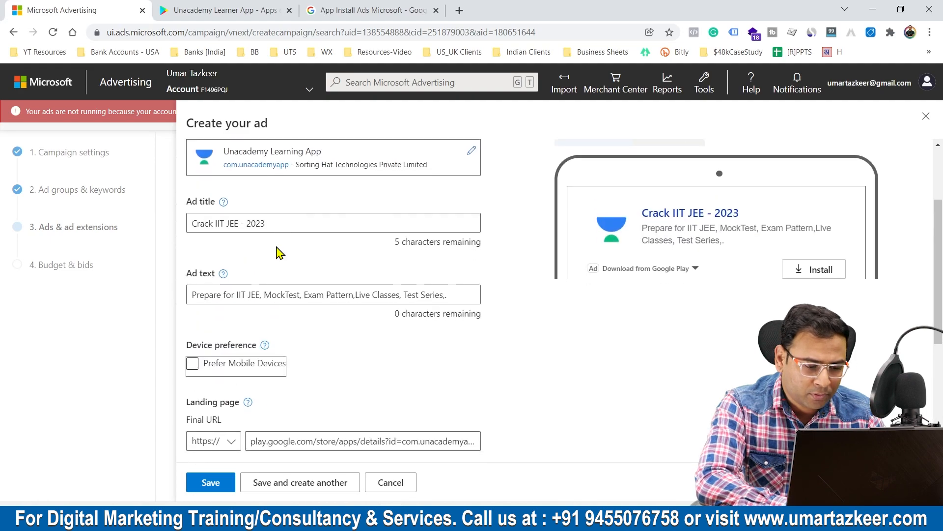
scroll(280, 250, down, 5)
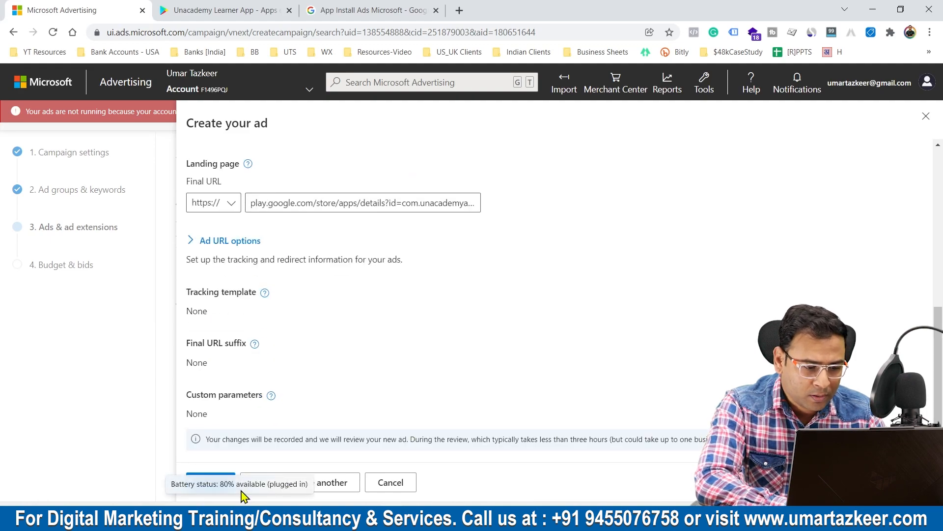
click(214, 491)
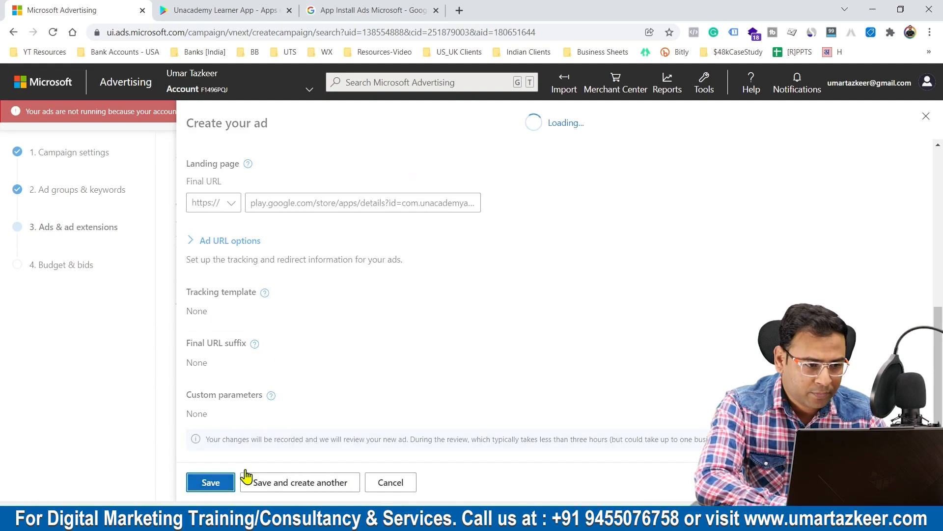
- Skip the optional ad extensions and continue to the campaign's budget and bids
scroll(401, 312, down, 5)
scroll(401, 312, down, 15)
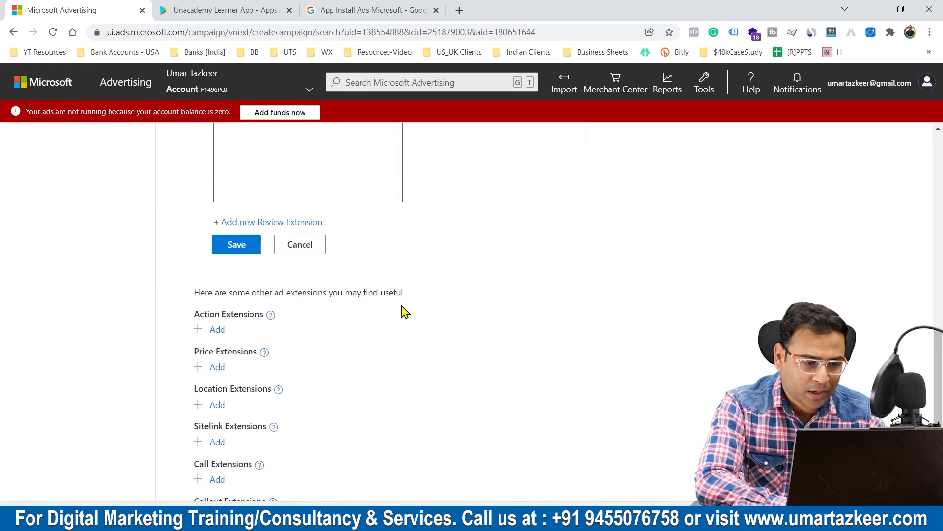
click(249, 452)
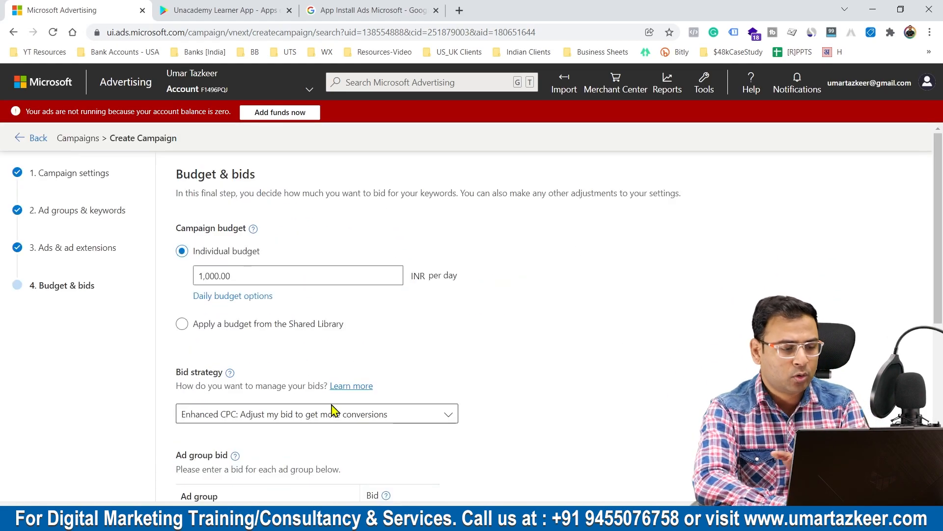
- Choose "Enhanced CPC: Adjust my bid to get more conversions" as the campaign's bid strategy
scroll(333, 411, down, 3)
scroll(333, 411, up, 3)
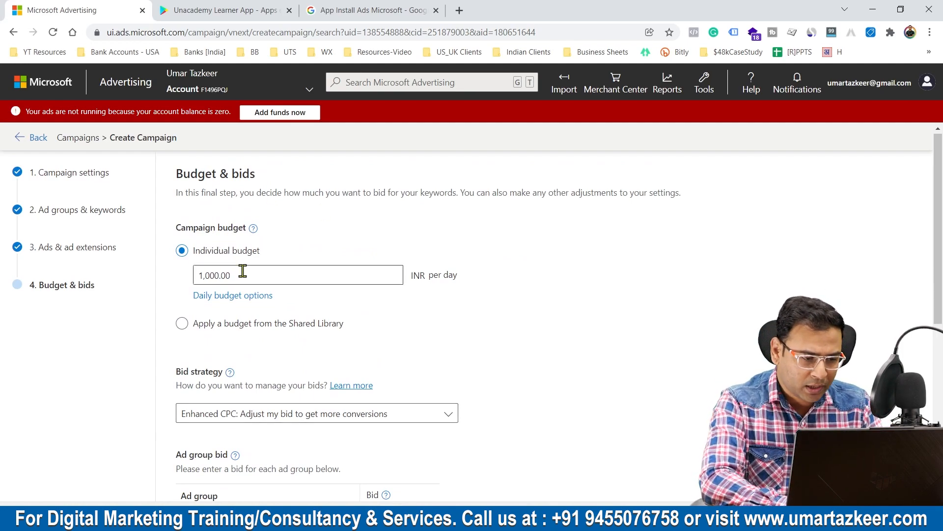
scroll(510, 341, down, 1)
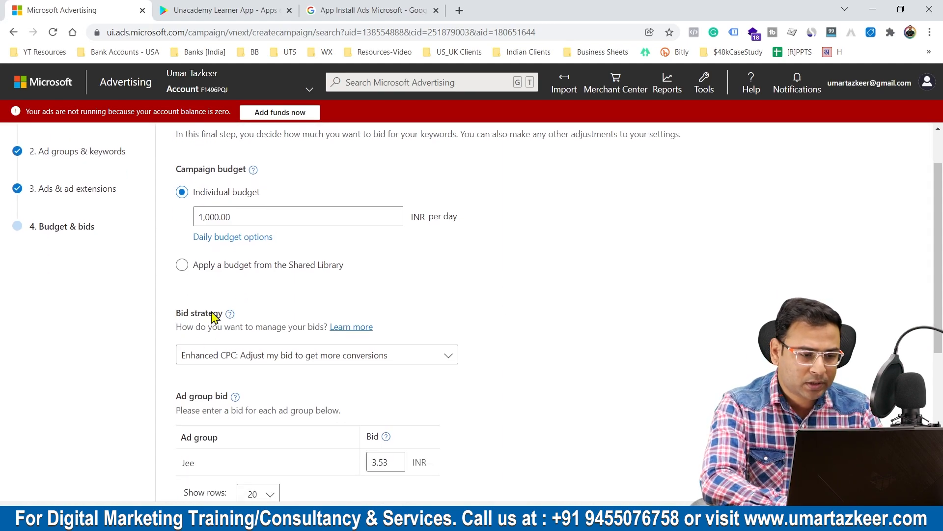
click(263, 354)
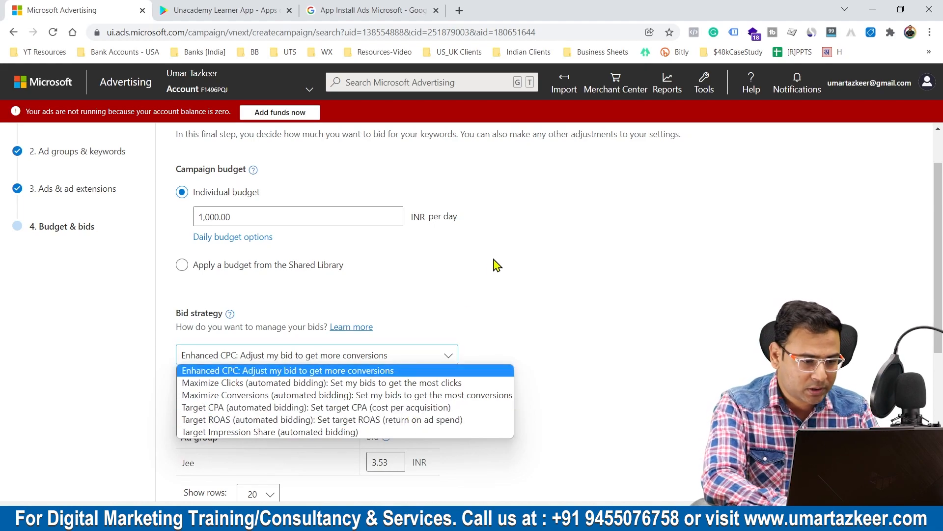
click(258, 374)
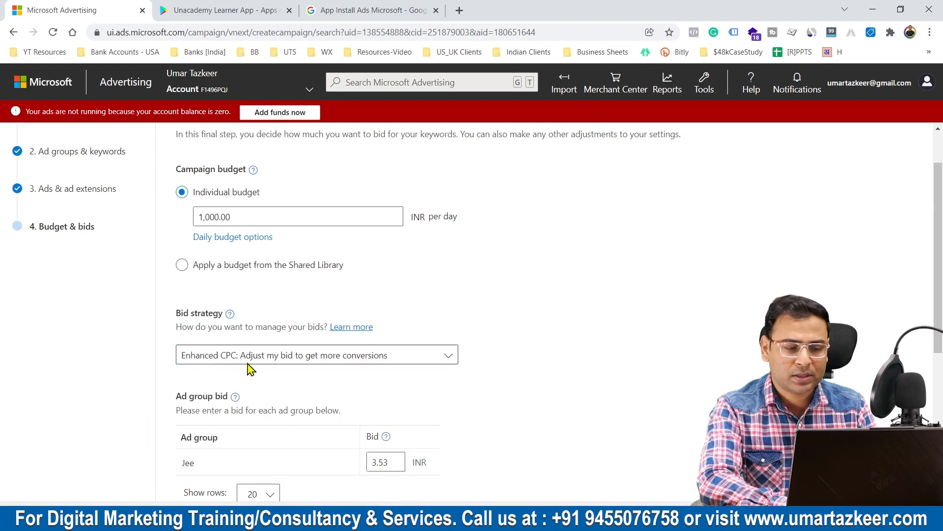
- Expand the campaign targets and examine the bid adjustments for the targeted location and each device type
scroll(459, 386, down, 3)
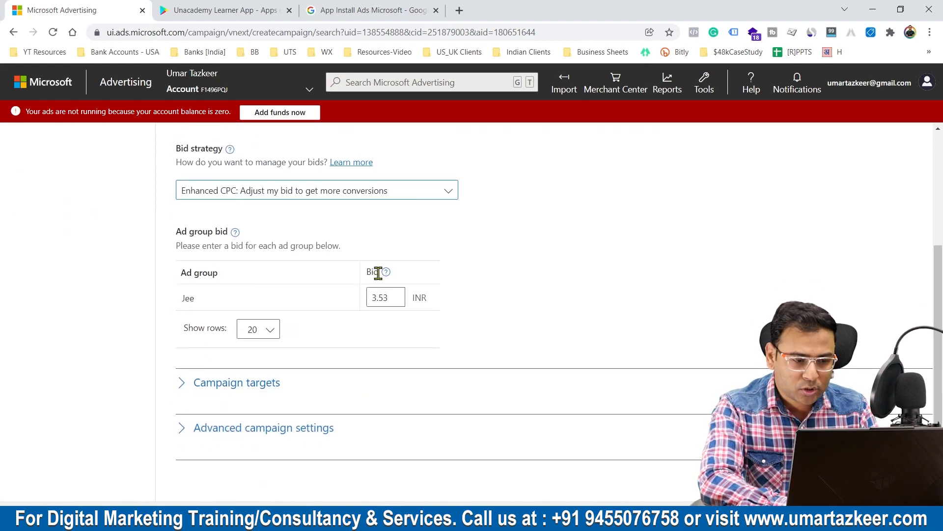
click(214, 383)
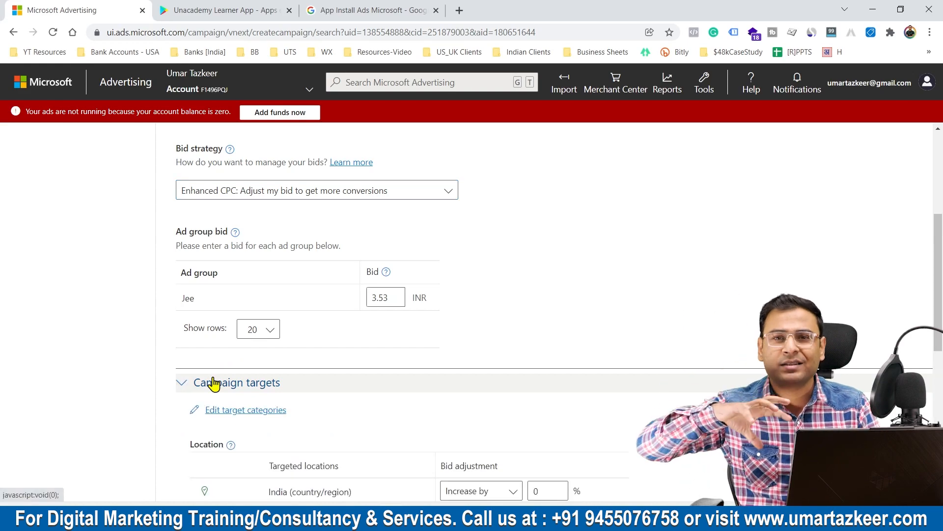
scroll(475, 333, down, 3)
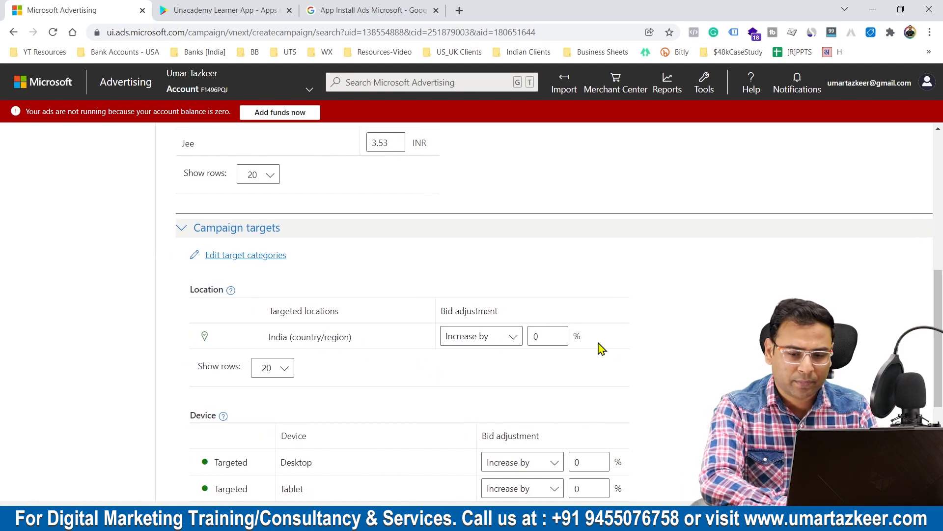
scroll(605, 349, down, 5)
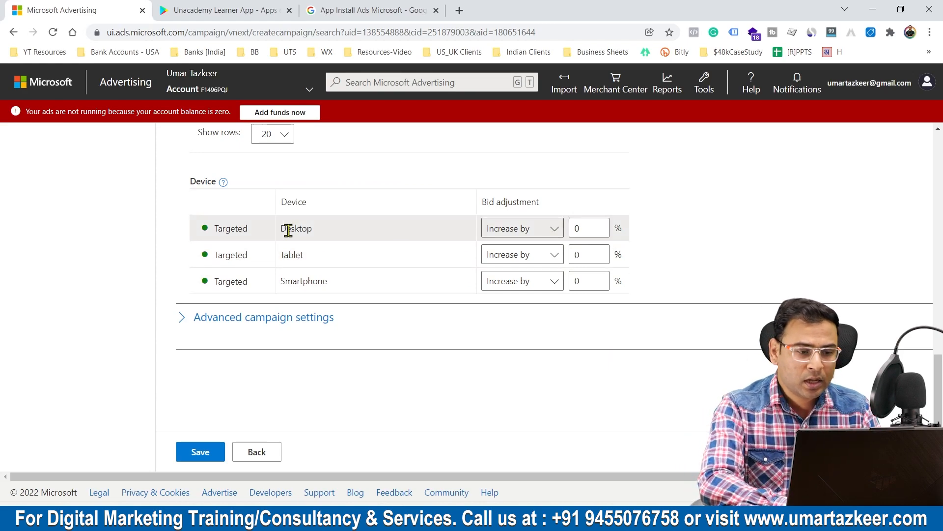
scroll(419, 261, up, 5)
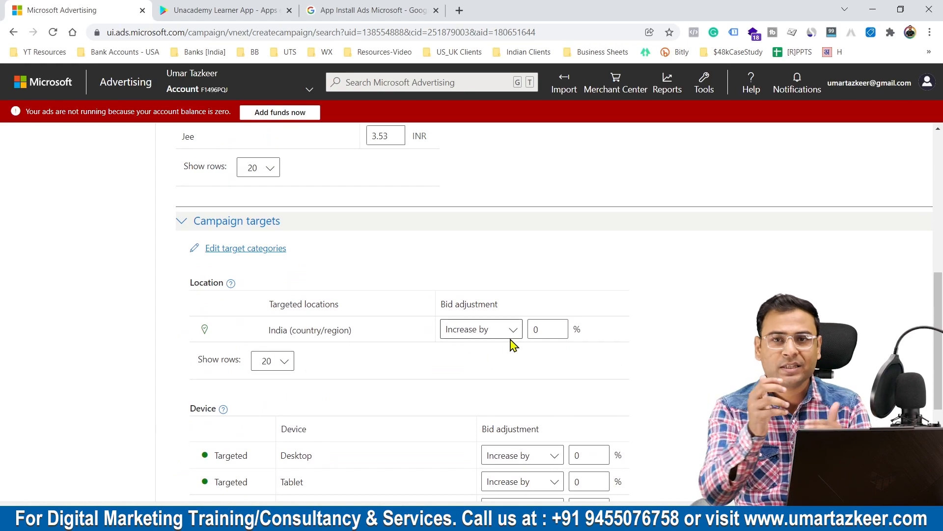
scroll(514, 345, down, 5)
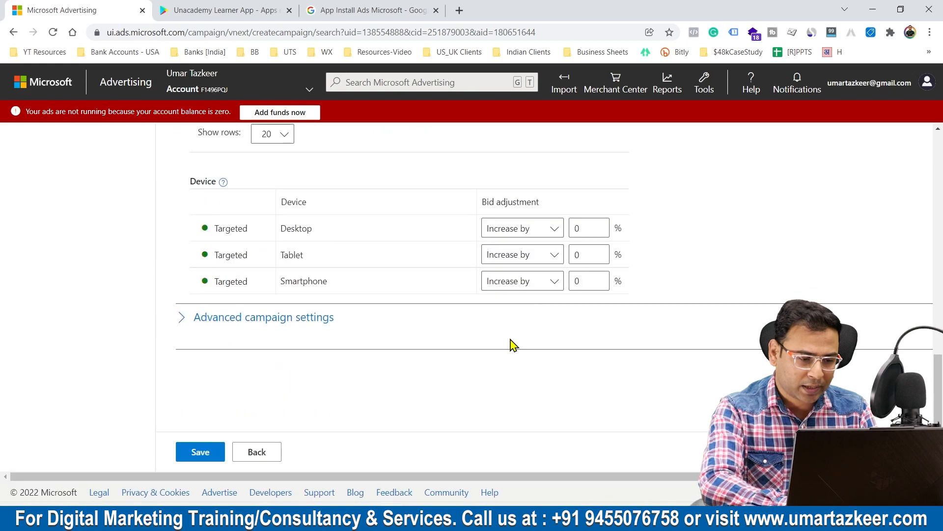
- Save the finished campaign, dismiss the creation notice and view the campaign in the campaigns list
click(213, 449)
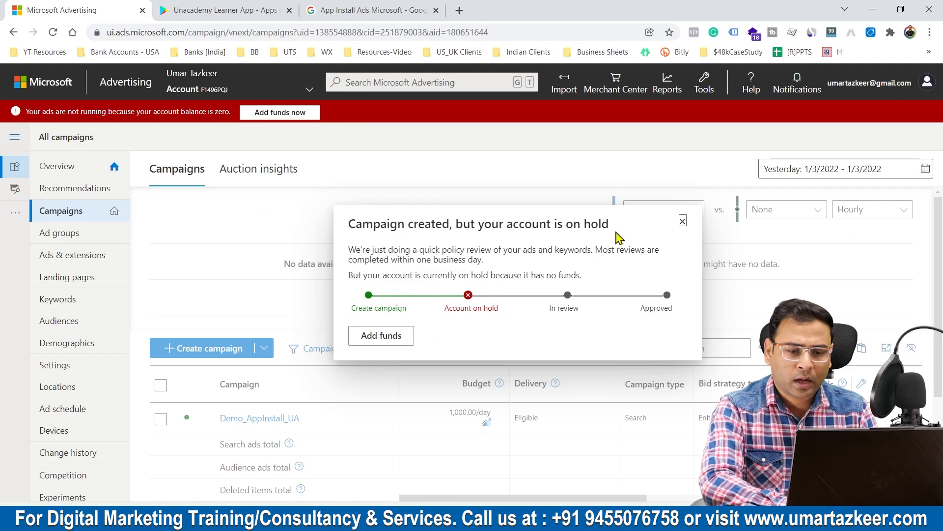
click(683, 223)
scroll(516, 290, down, 3)
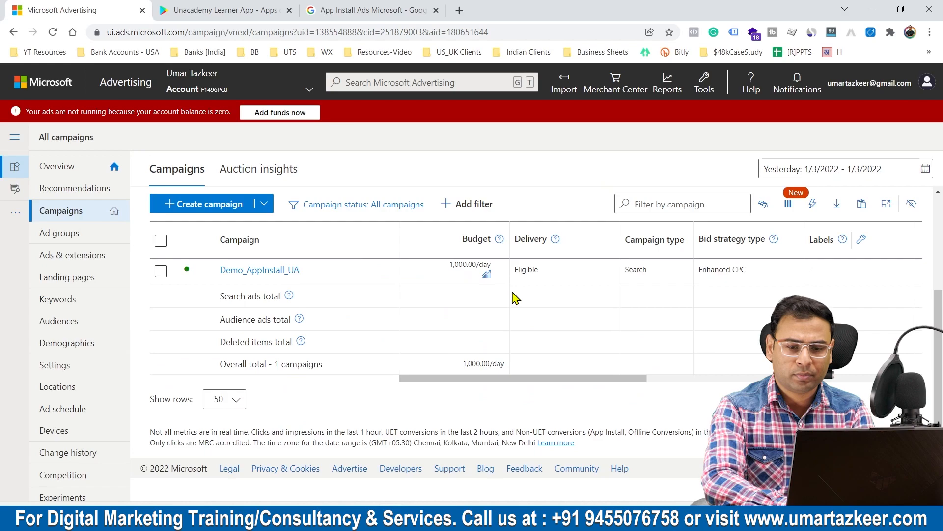